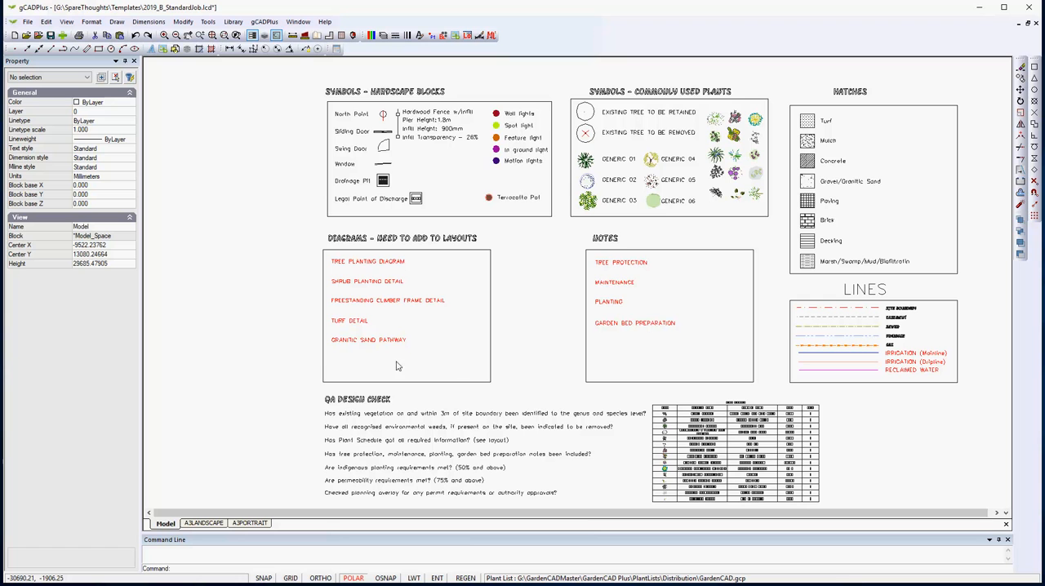
Examine the template's symbols, hatches, LINES legend and plant schedule in model space.
scroll(629, 133, up, 1)
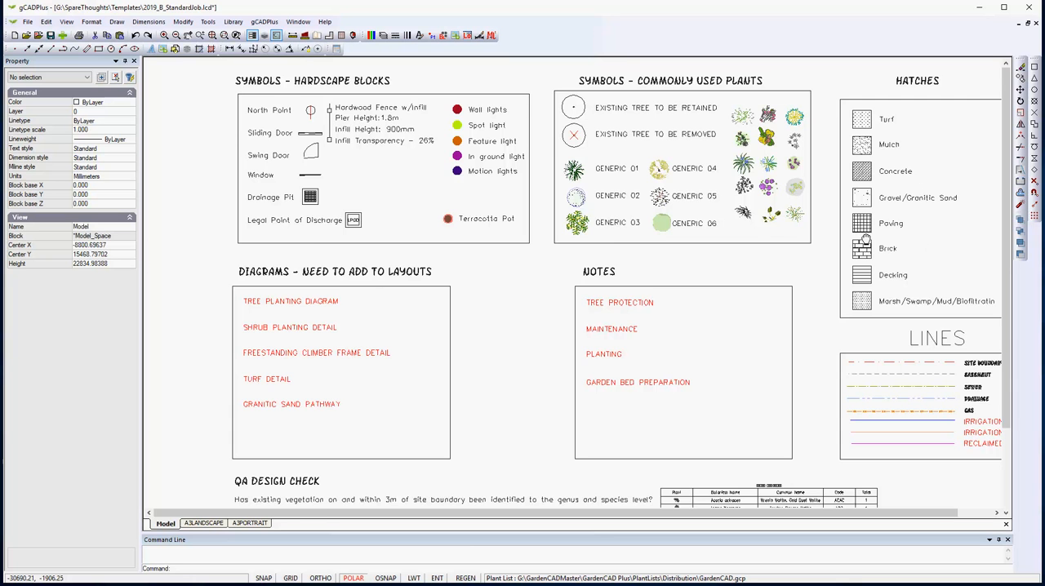
middle_drag(865, 239, 634, 218)
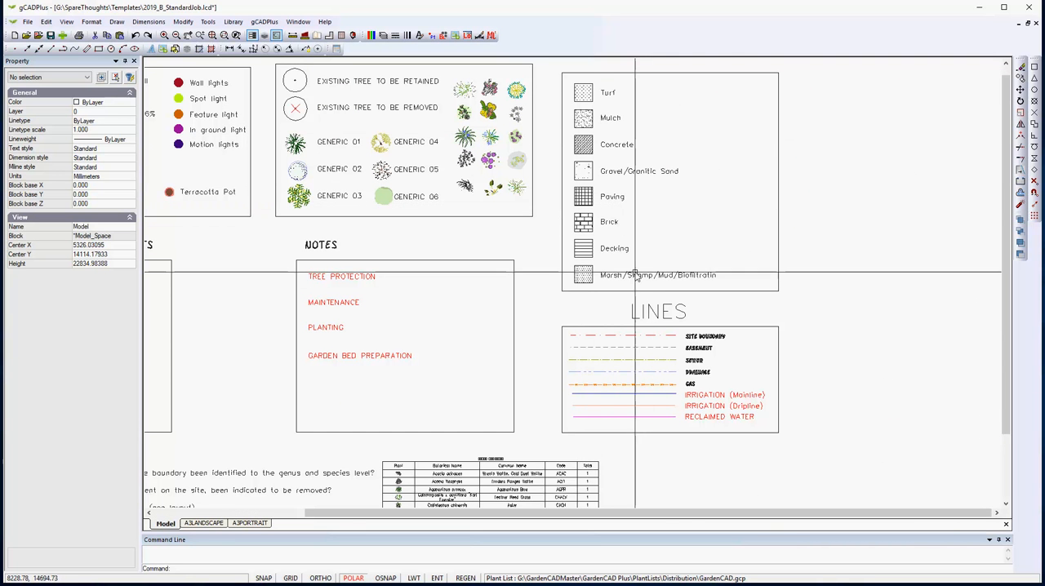
middle_drag(634, 399, 639, 304)
scroll(639, 304, up, 4)
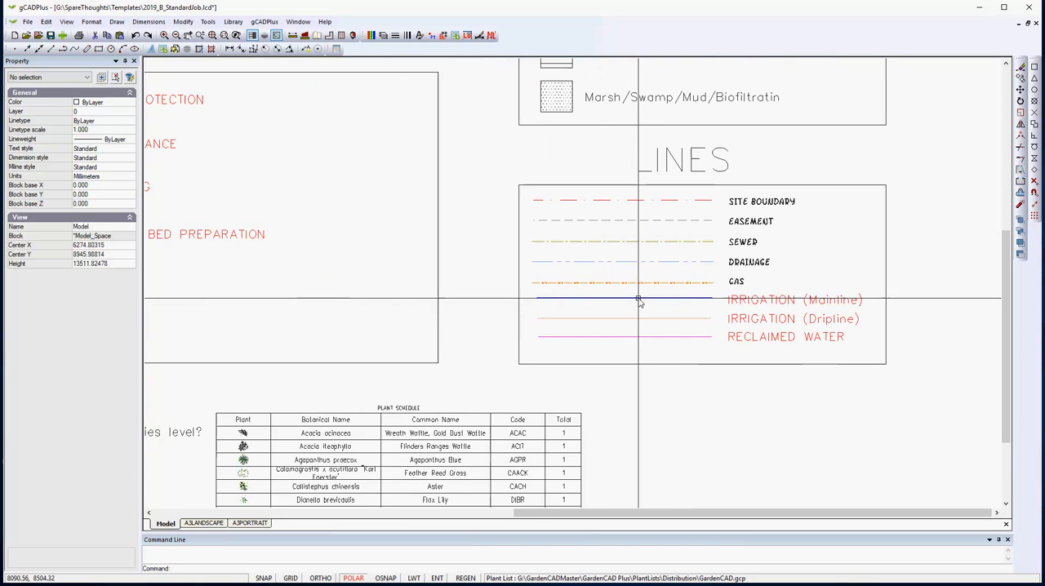
scroll(639, 301, up, 4)
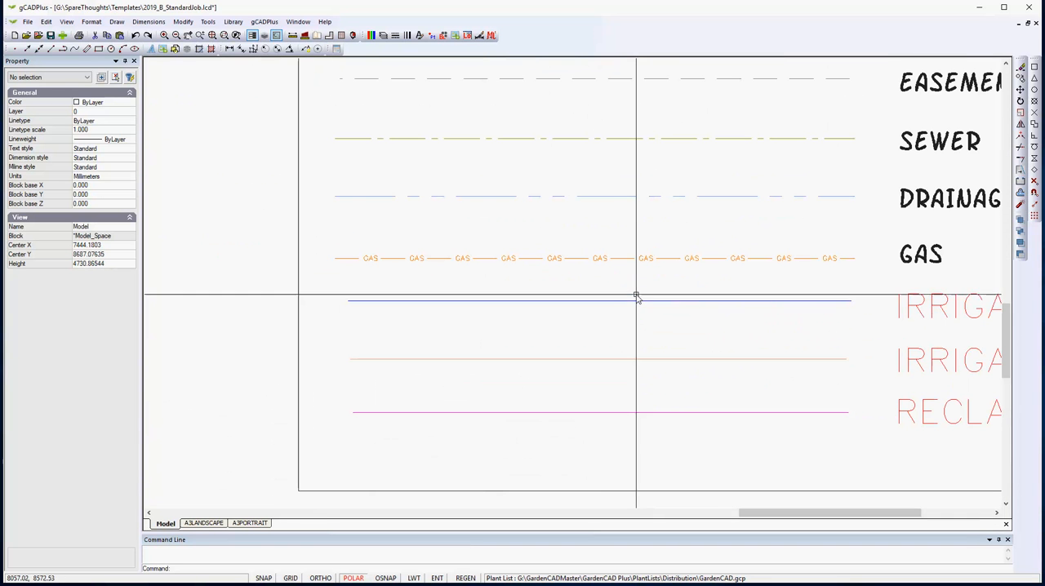
scroll(709, 284, down, 3)
scroll(709, 284, down, 2)
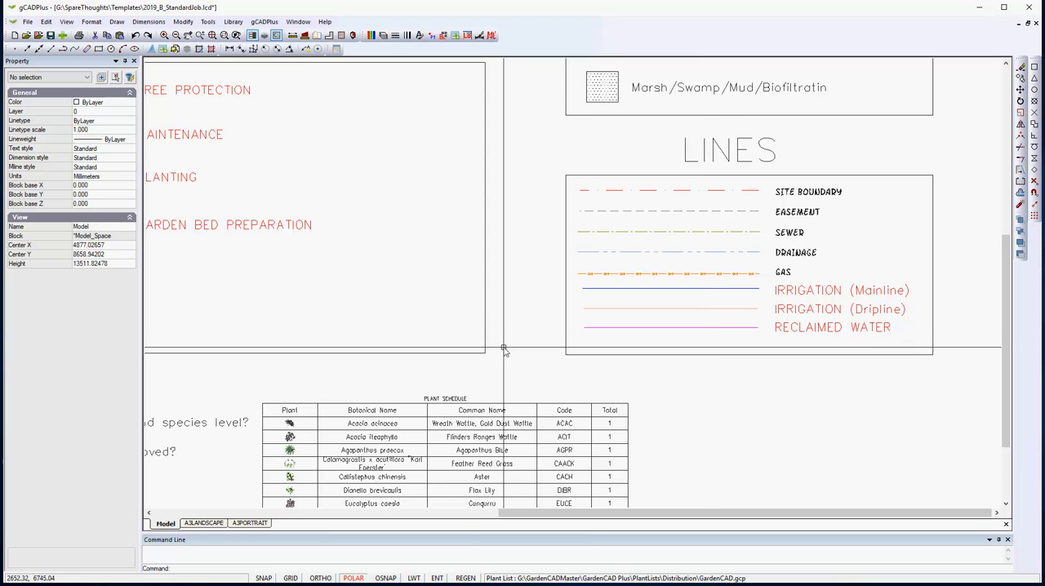
scroll(494, 355, down, 2)
middle_drag(503, 350, 728, 270)
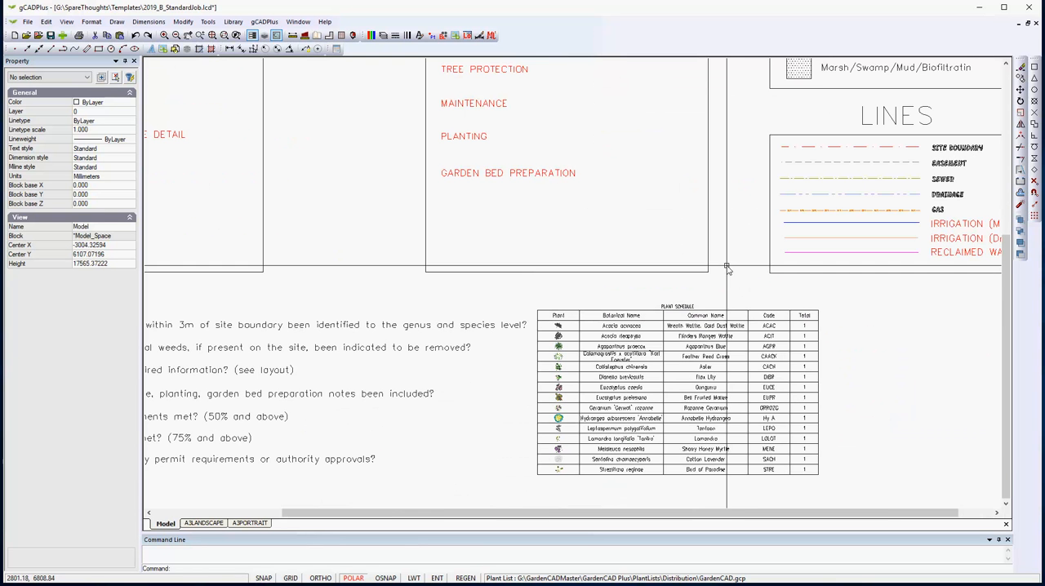
View the A3PORTRAIT and A3LANDSCAPE layouts, fitting each whole sheet in the view.
click(203, 523)
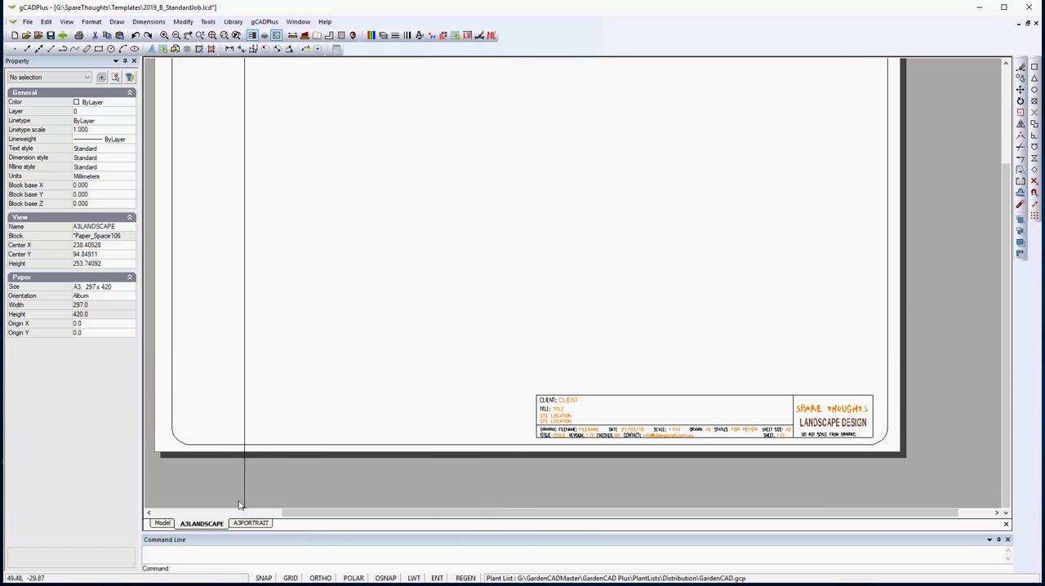
click(251, 524)
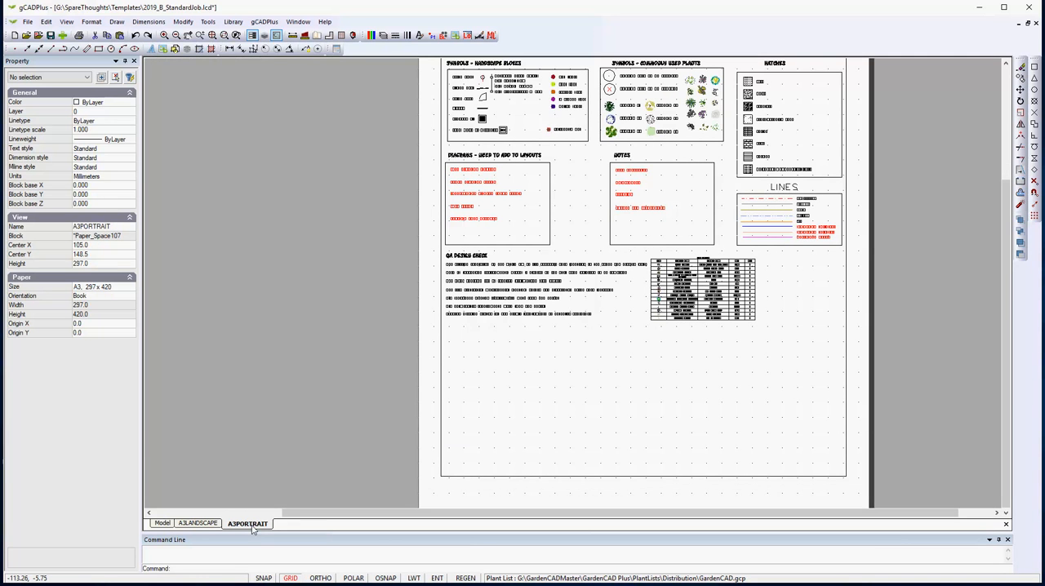
right_click(300, 342)
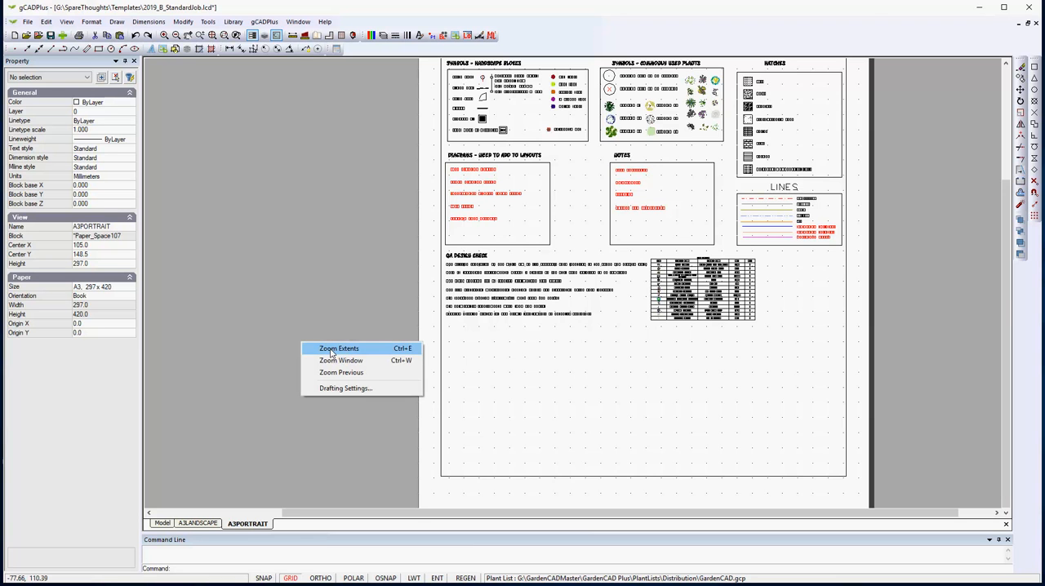
click(338, 349)
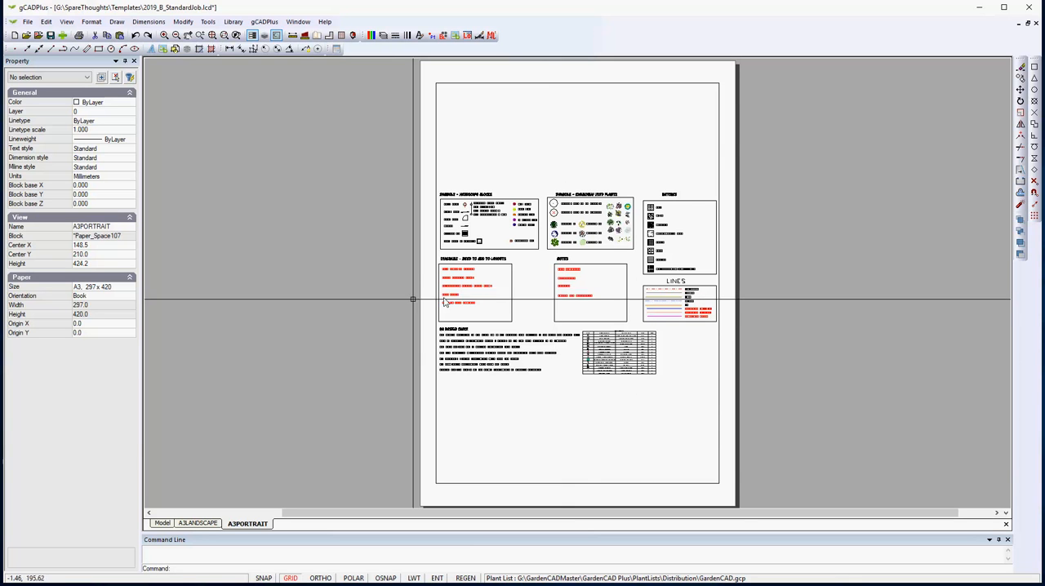
click(197, 524)
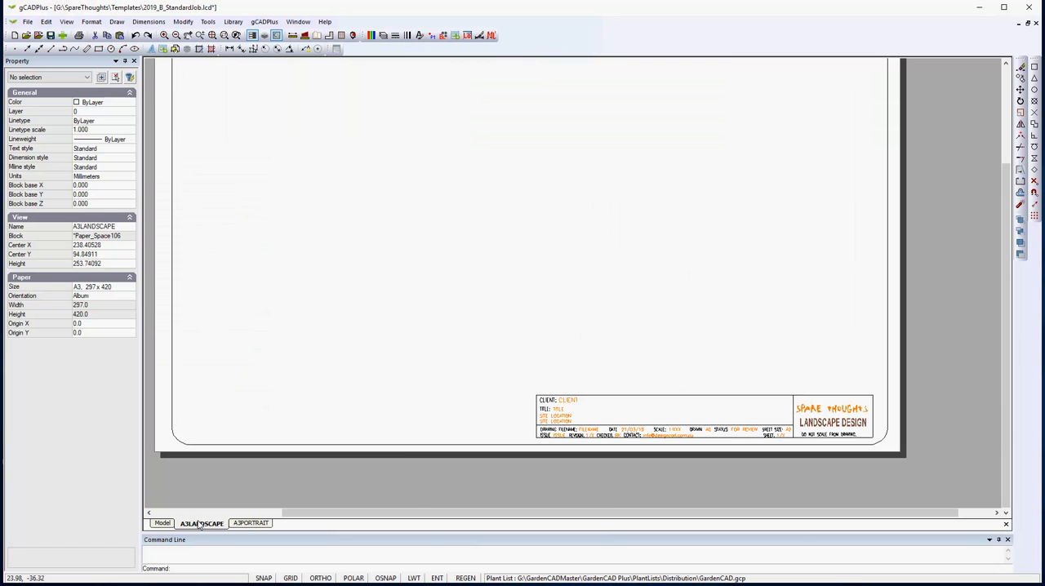
right_click(421, 228)
click(447, 236)
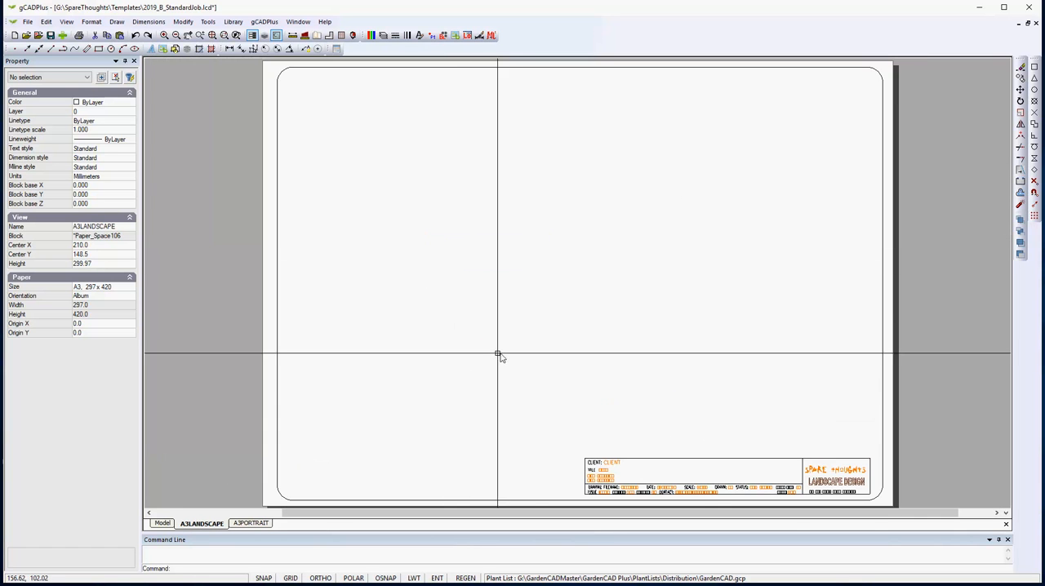
Check which area of the model the A3LANDSCAPE viewport covers, and return to the layout.
double_click(526, 272)
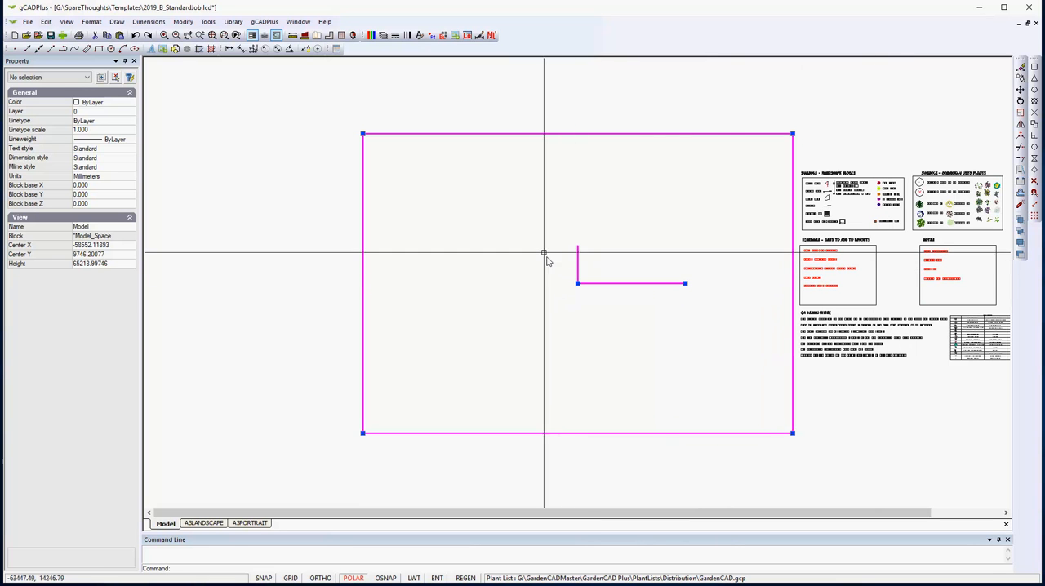
right_click(563, 237)
click(566, 237)
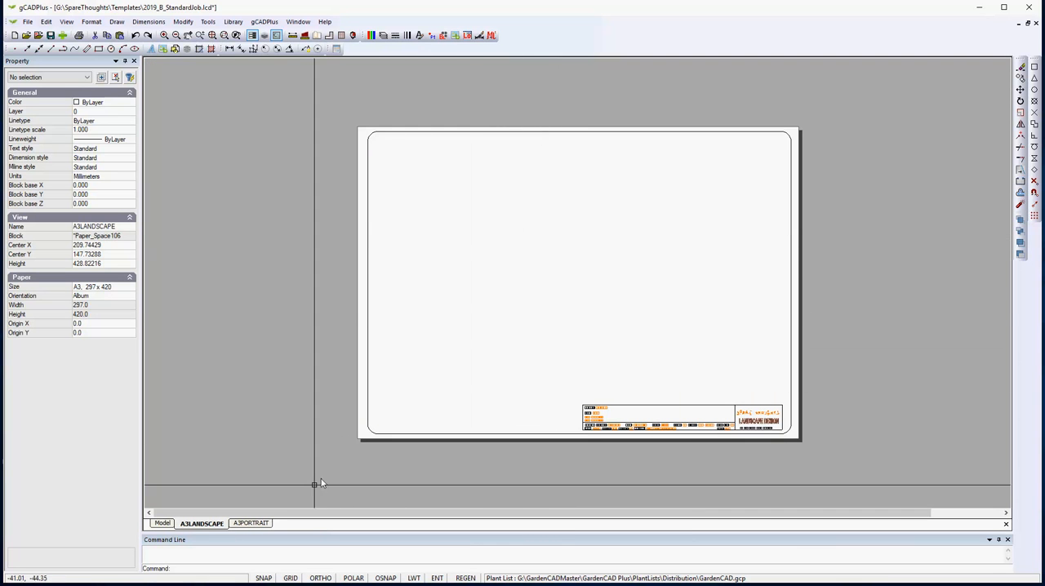
Move the A3PORTRAIT viewport's frame onto the empty area left of the symbols and notes in the model, and display it on the layout.
click(263, 523)
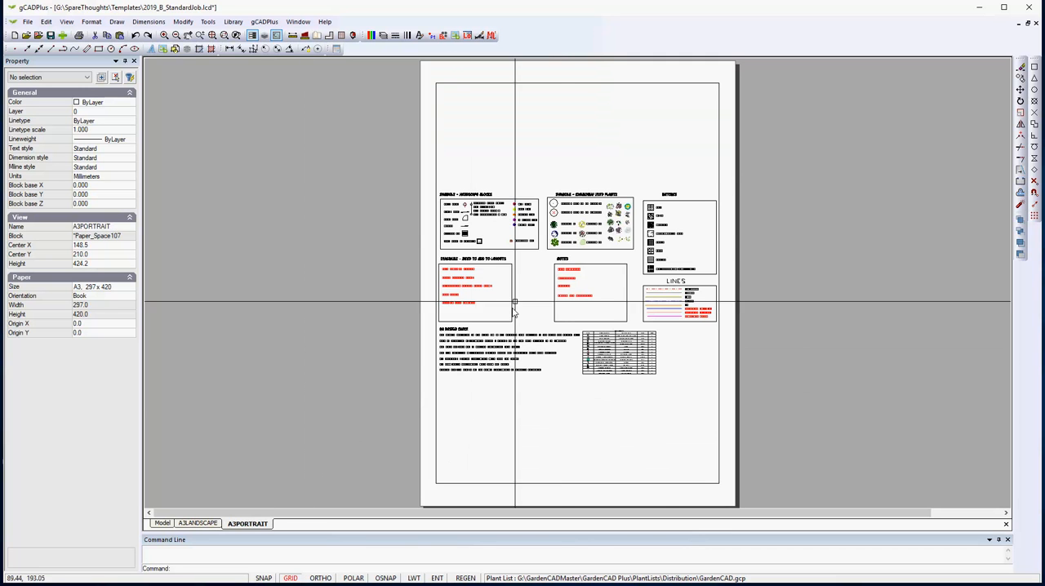
double_click(584, 169)
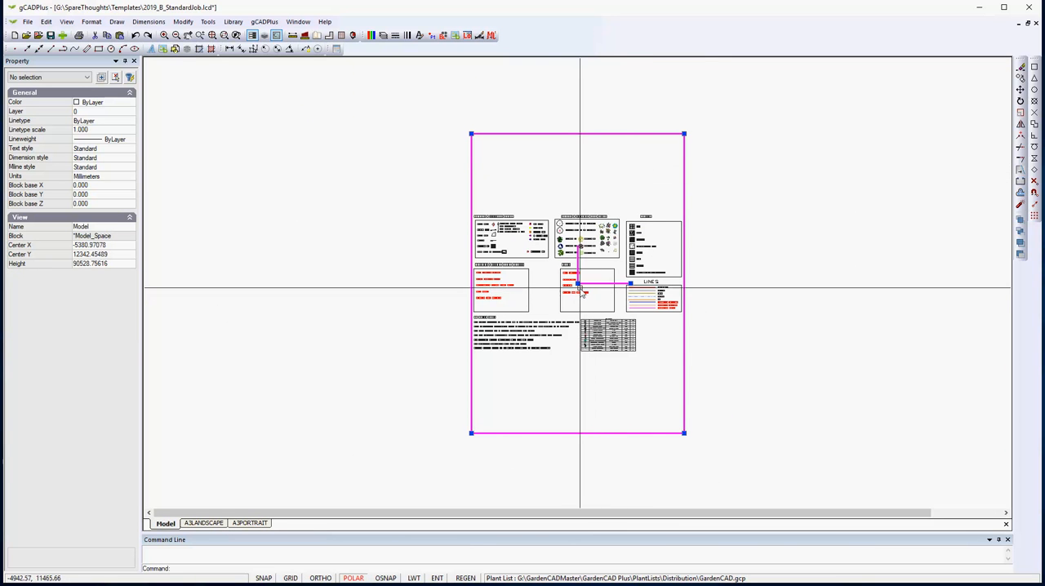
click(577, 283)
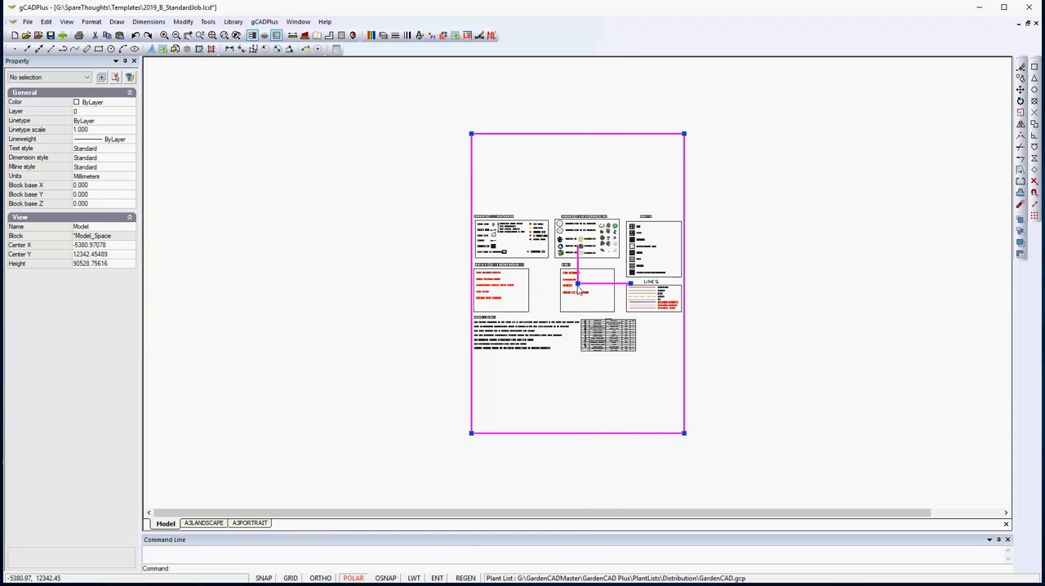
click(345, 284)
right_click(353, 213)
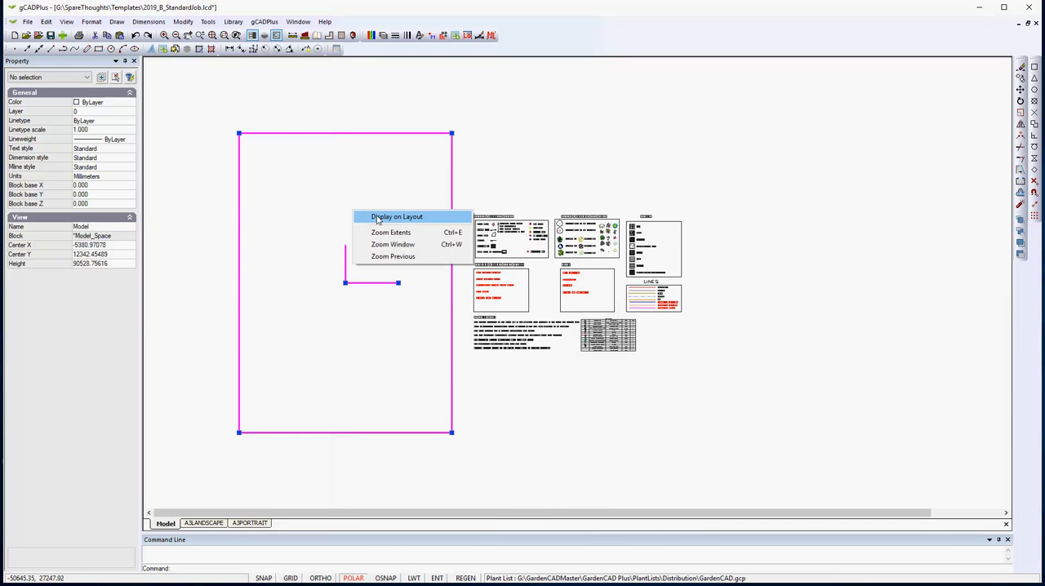
click(393, 217)
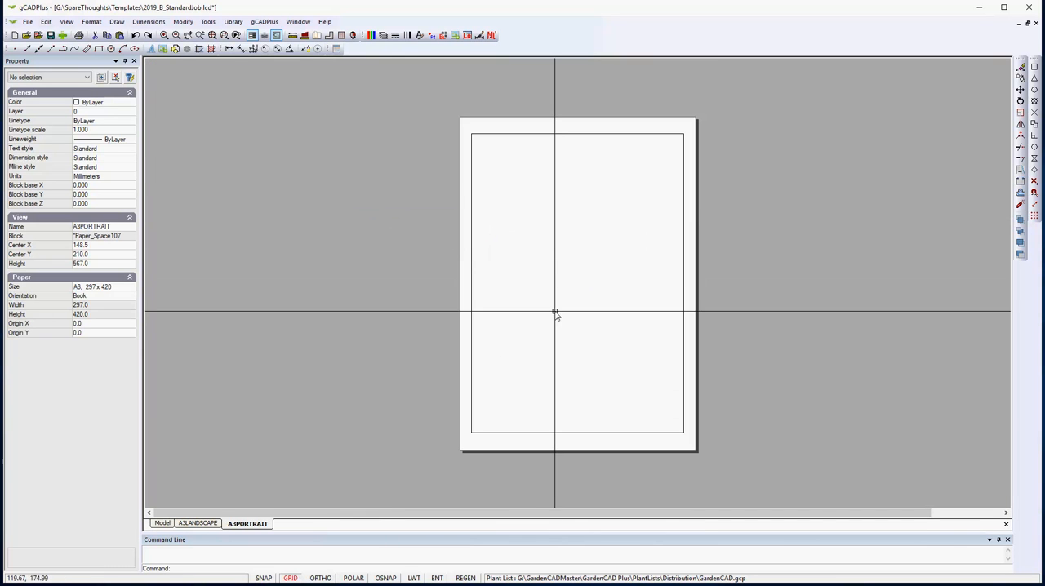
Enlarge the A3PORTRAIT viewport by its upper-right and lower-left corners to about 282 by 402 mm.
click(626, 134)
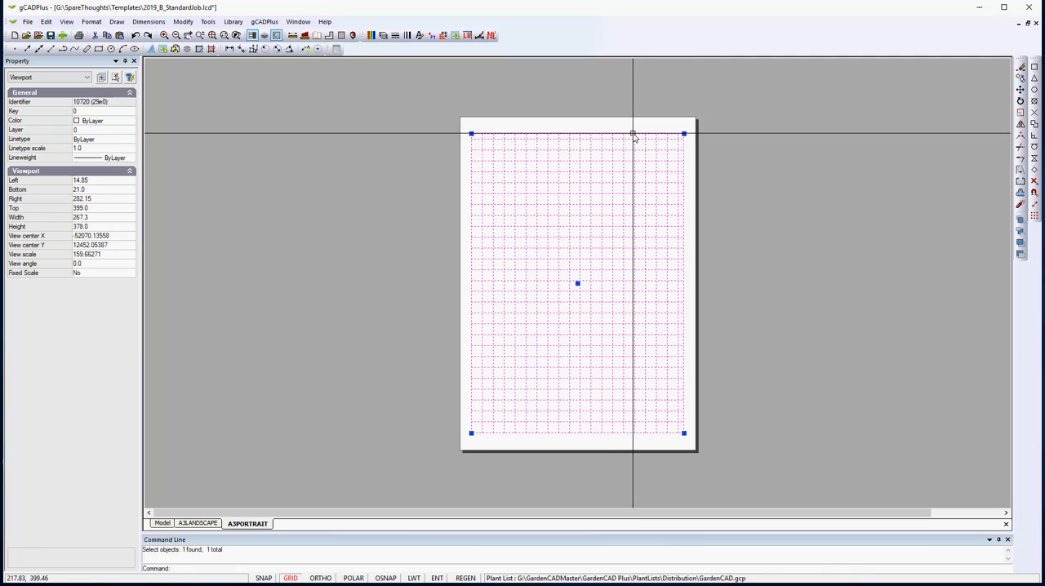
click(690, 125)
click(472, 434)
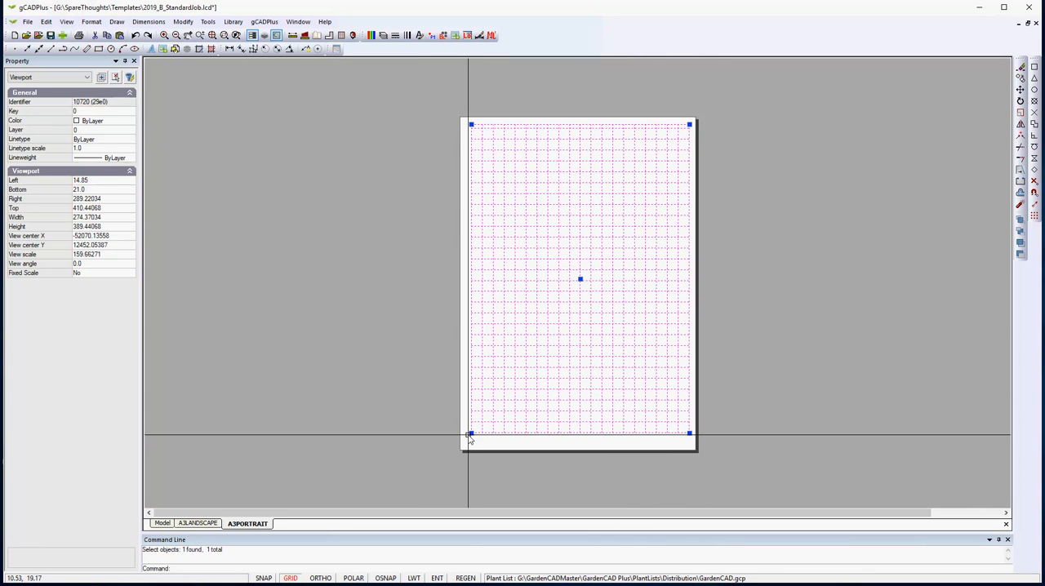
click(465, 443)
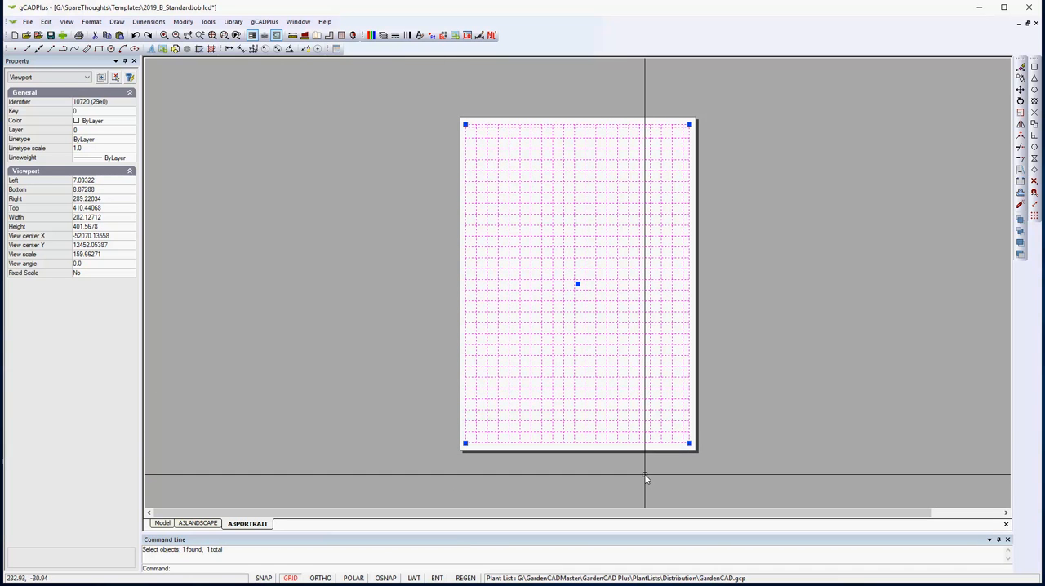
key(Escape)
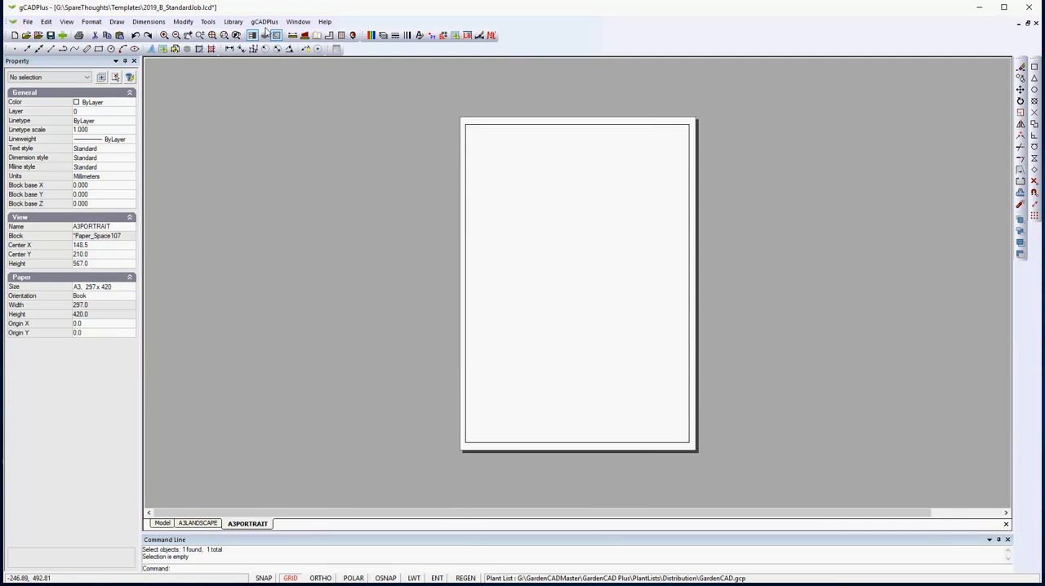
Switch to the open title block drawing SpareThoughtsTitleSmall.lcd.
click(291, 23)
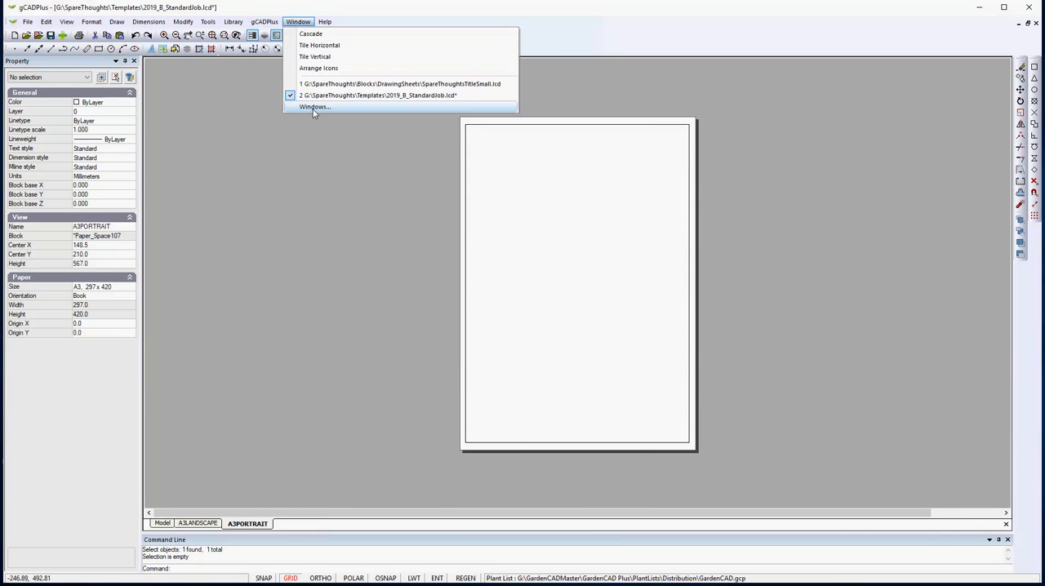
click(347, 83)
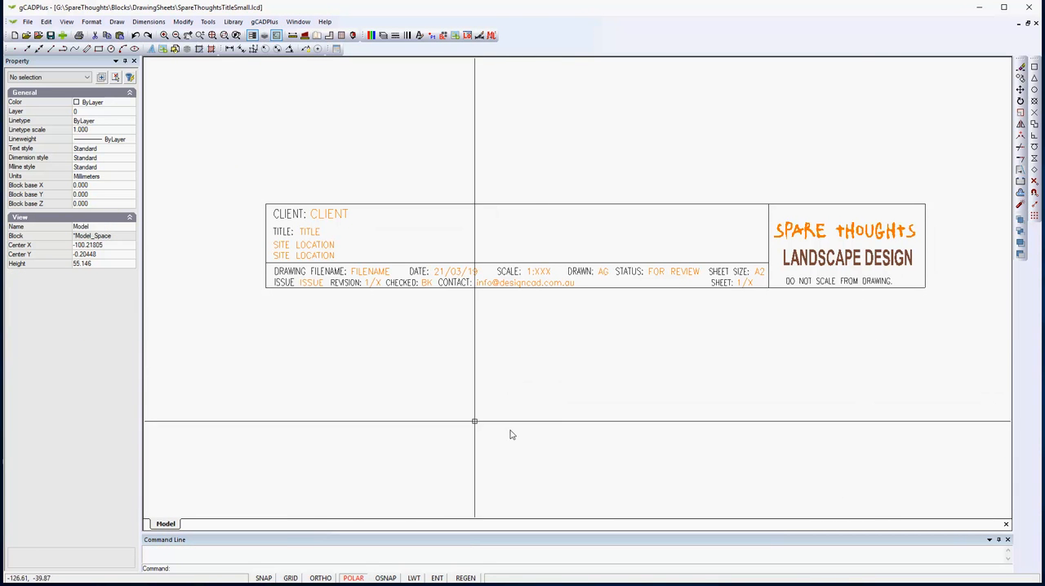
key(Return)
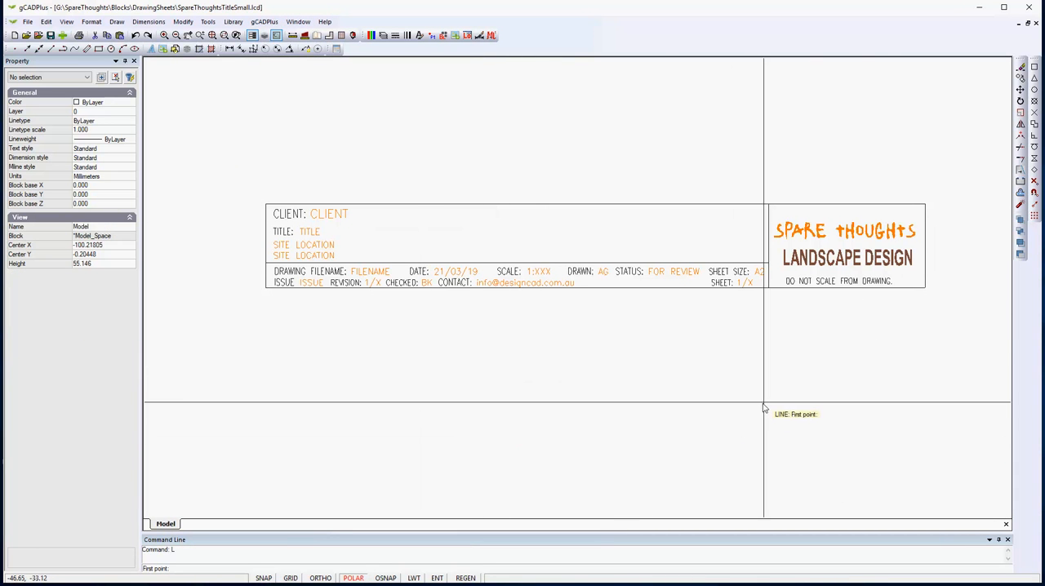
click(845, 356)
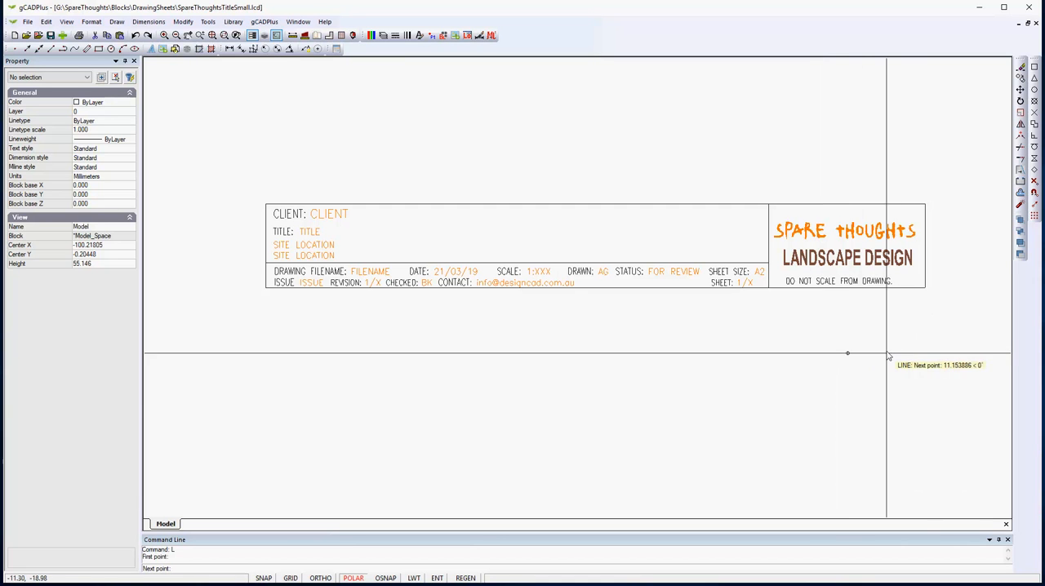
key(Escape)
text(L)
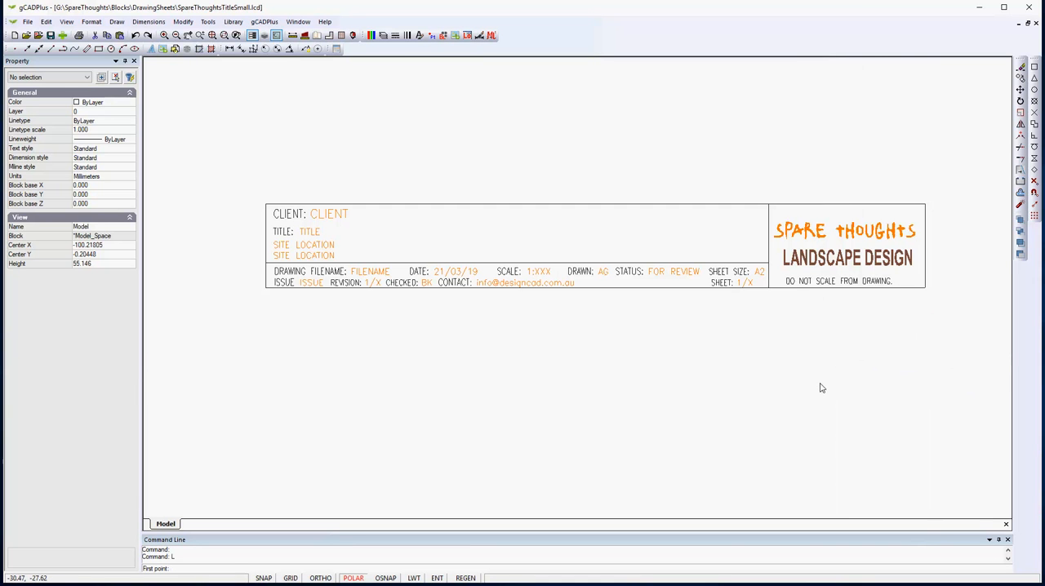
key(Return)
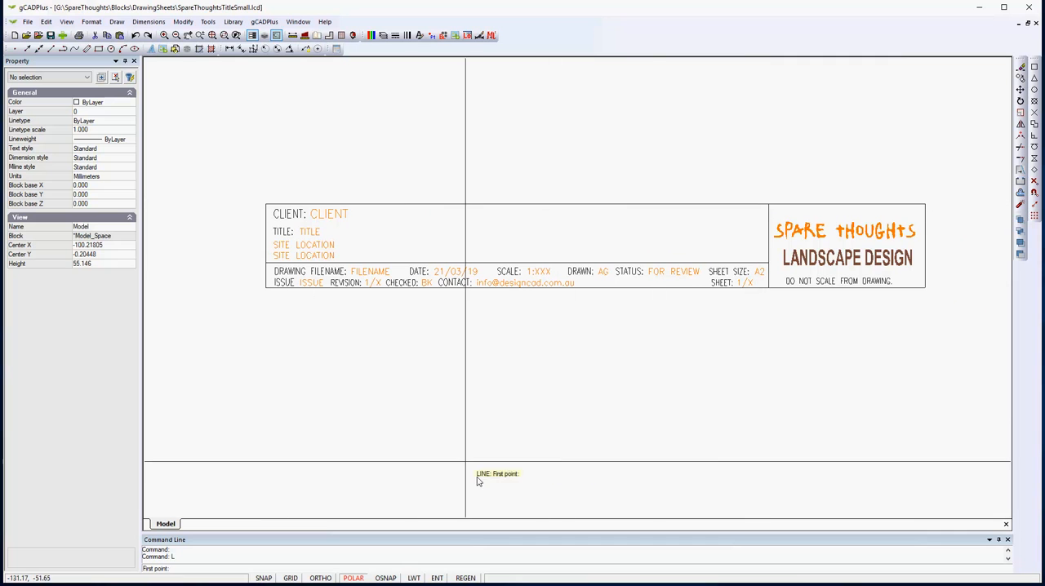
key(Escape)
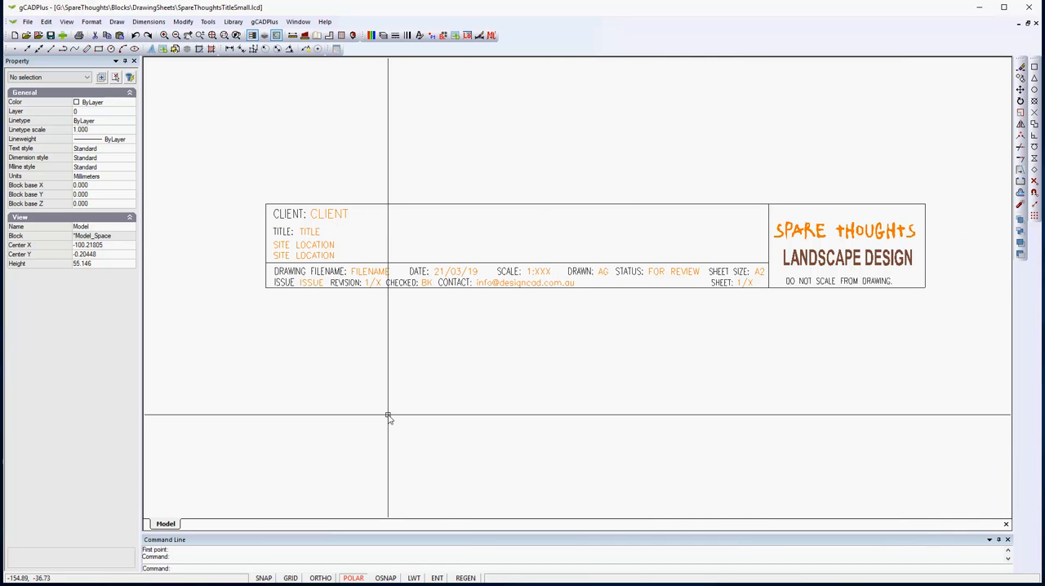
Check where the title block drawing's origin lies by starting a line at 0,0, and cancel the line.
text(L)
key(Return)
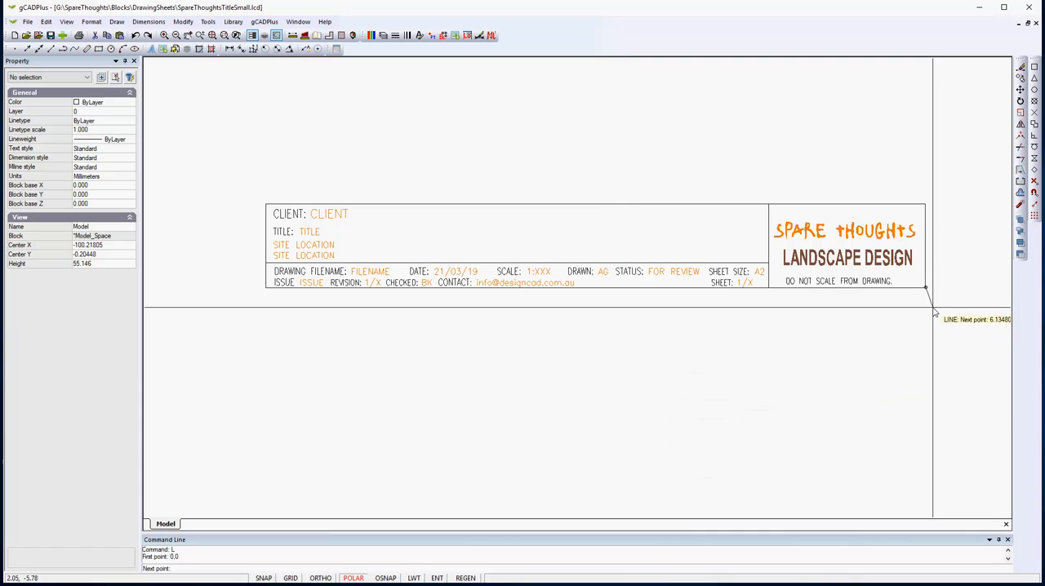
key(Escape)
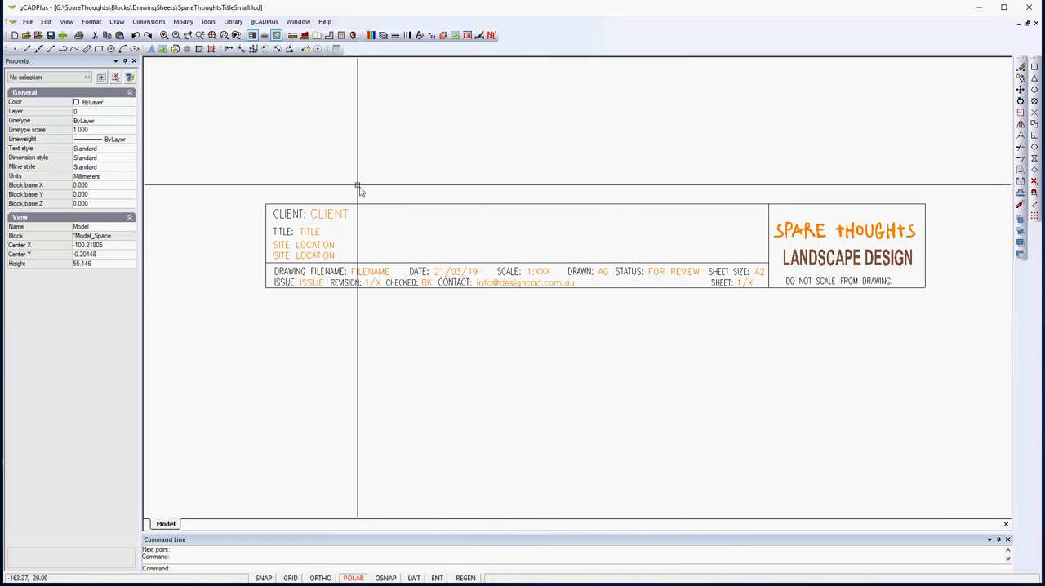
Switch back to the 2019_B_StandardJob.lcd template and insert the SpareThoughtsTitleSmall block at scale 1.0 in the A3PORTRAIT sheet's lower-right corner.
click(299, 25)
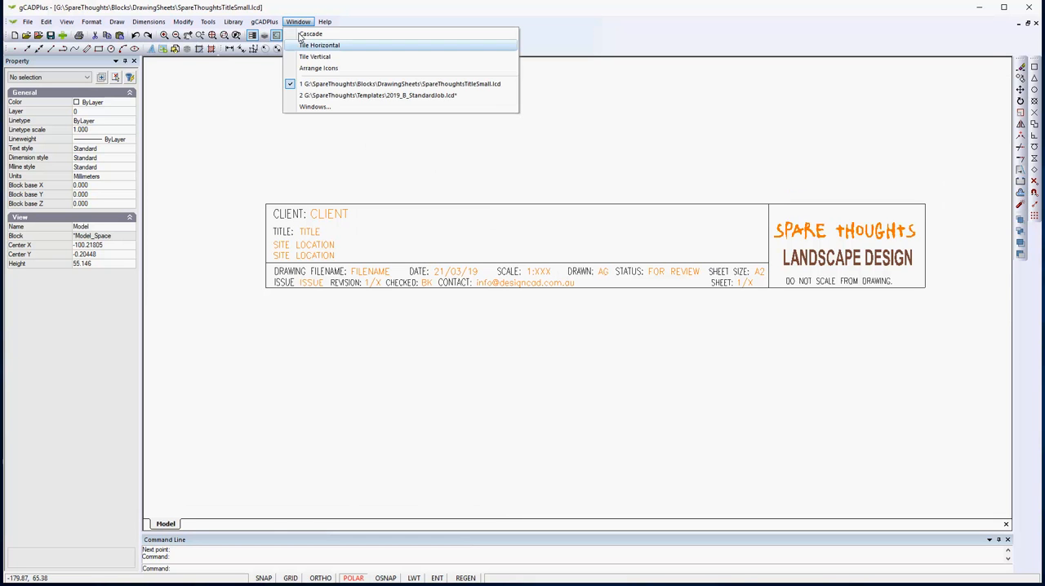
click(357, 96)
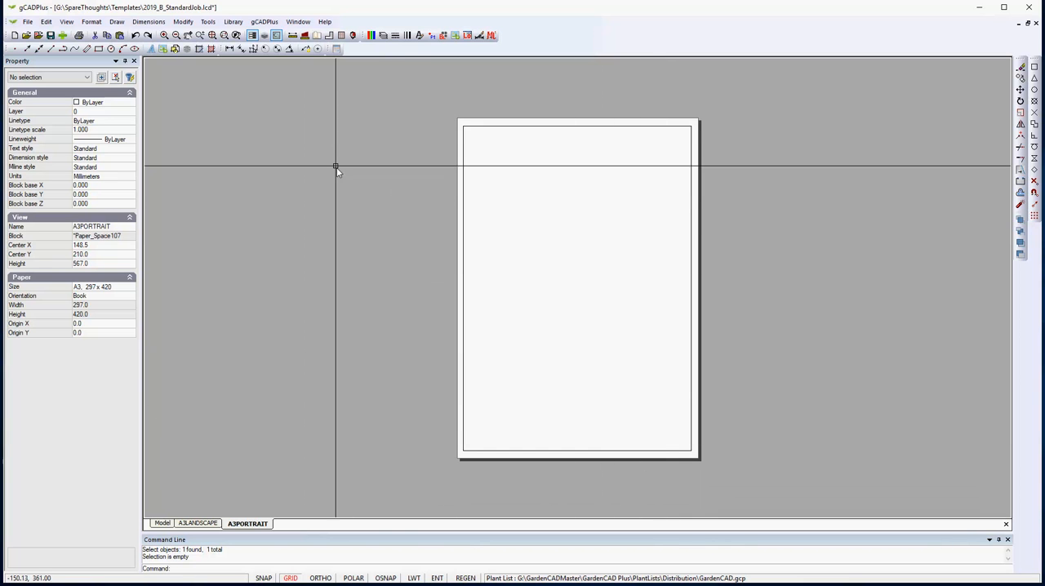
click(443, 35)
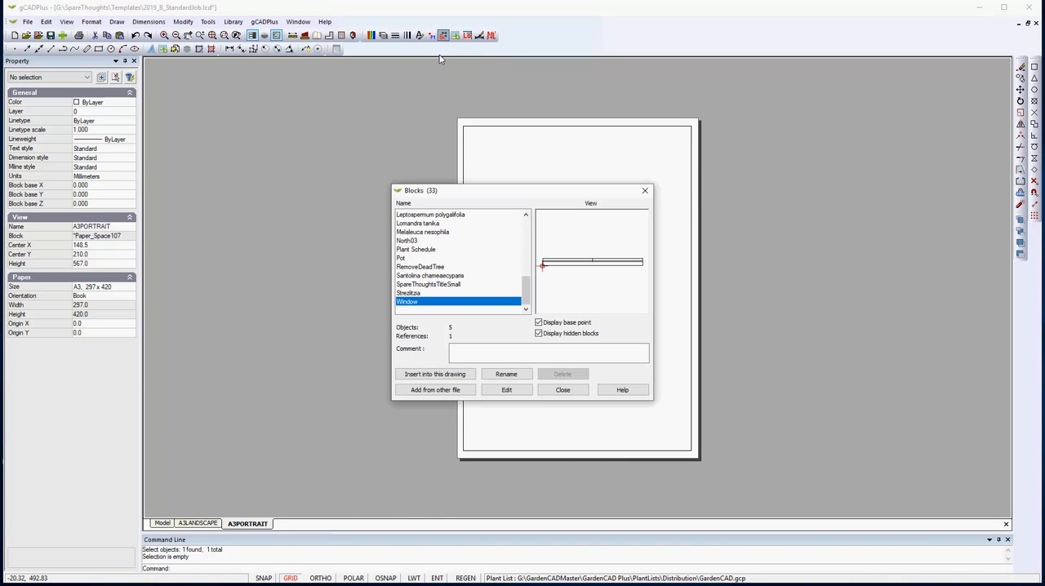
click(434, 285)
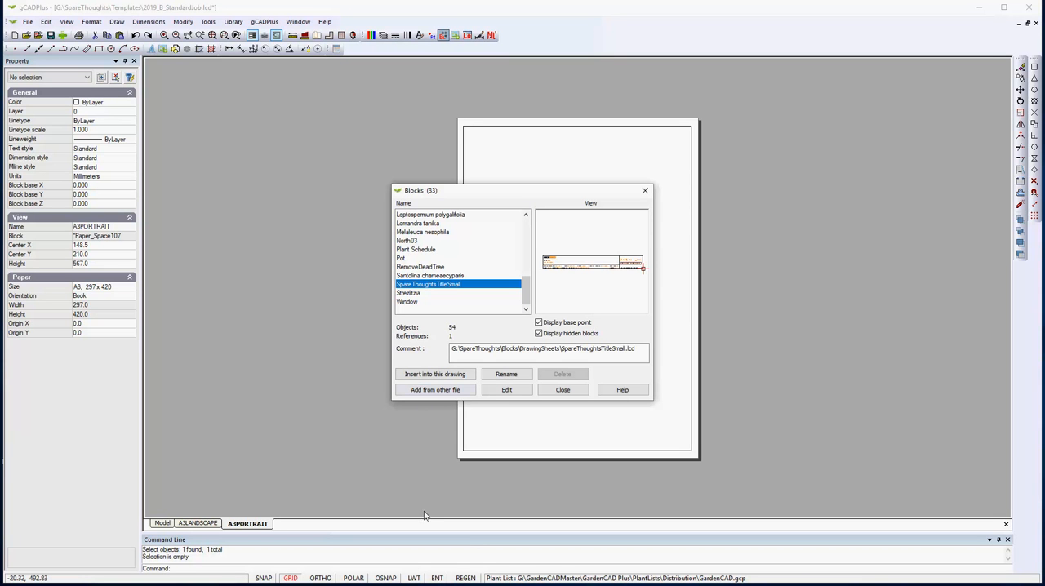
click(435, 376)
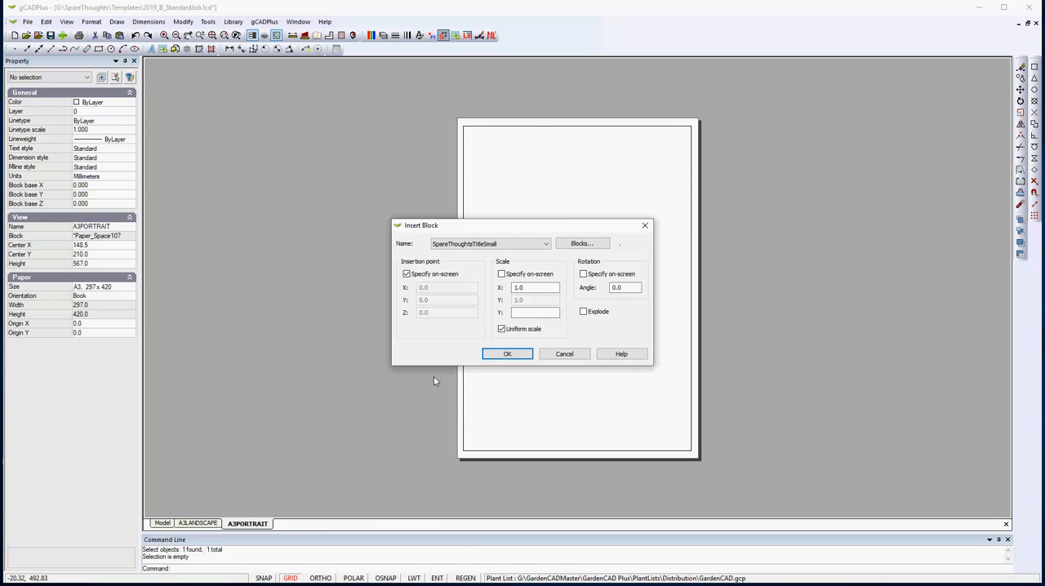
click(510, 357)
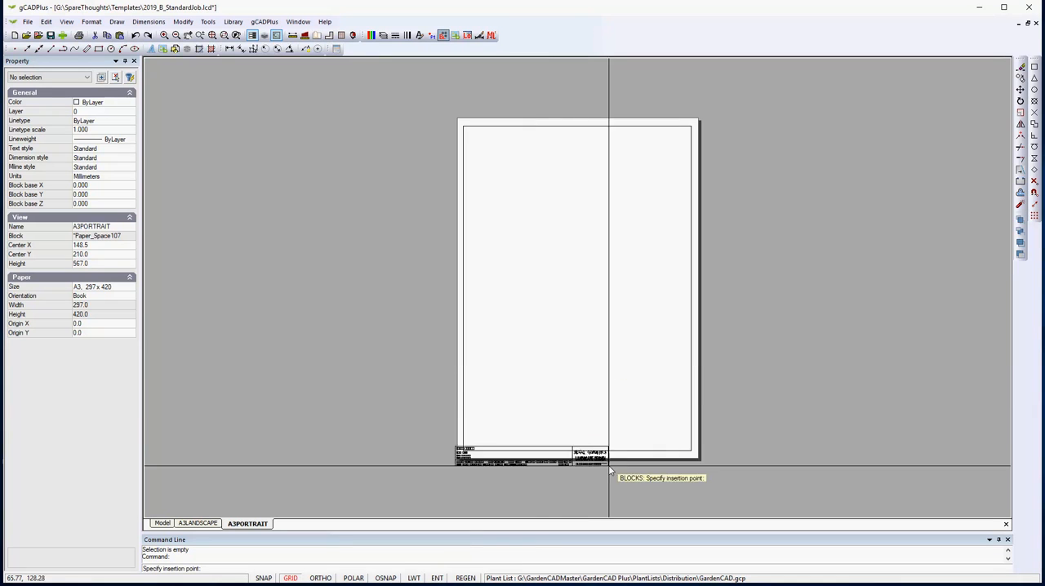
scroll(667, 447, up, 3)
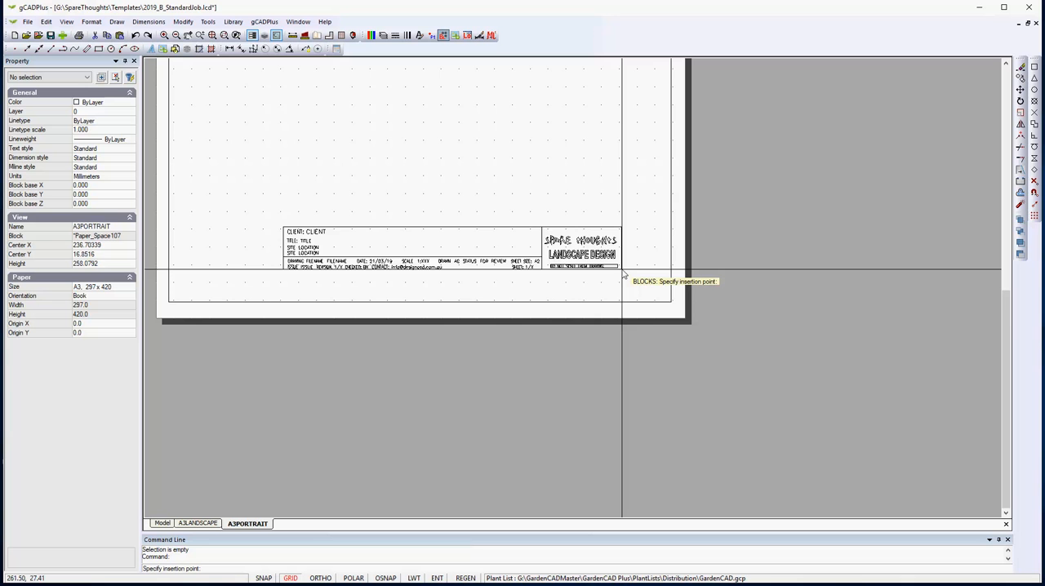
click(676, 313)
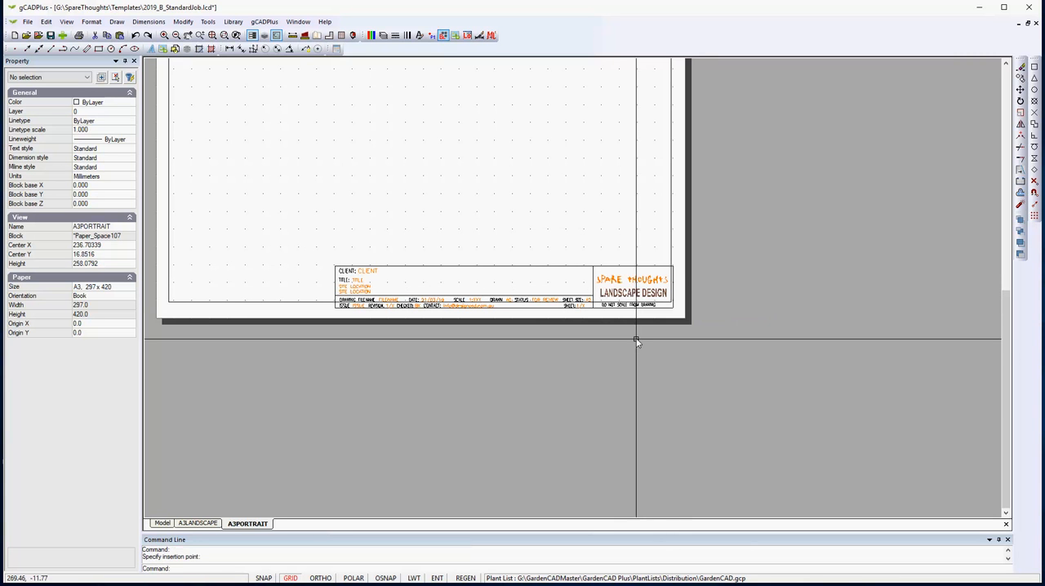
right_click(806, 419)
click(846, 437)
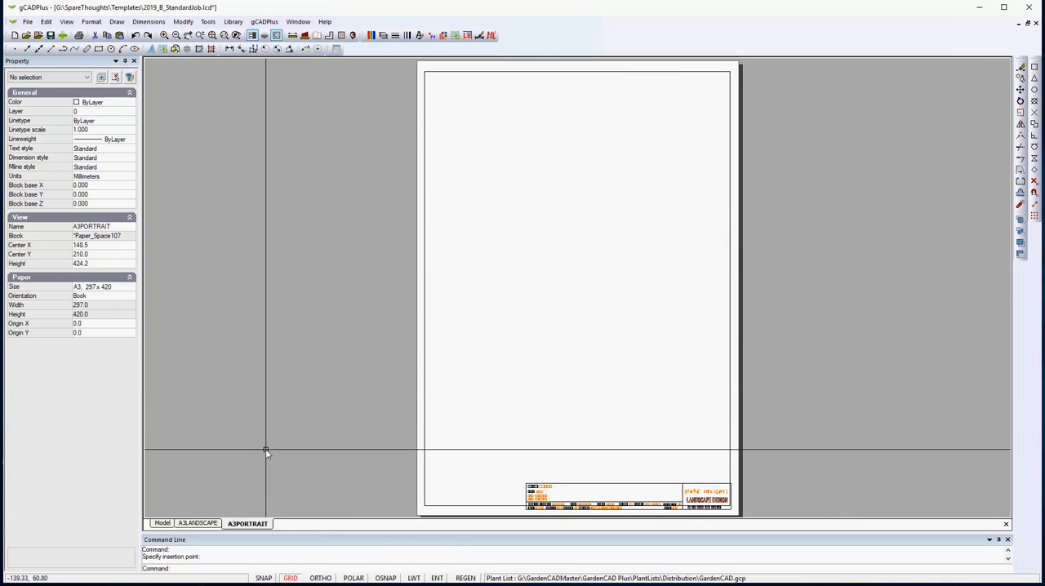
Add a new layout with A2 paper, 420 x 594, in landscape orientation.
click(90, 22)
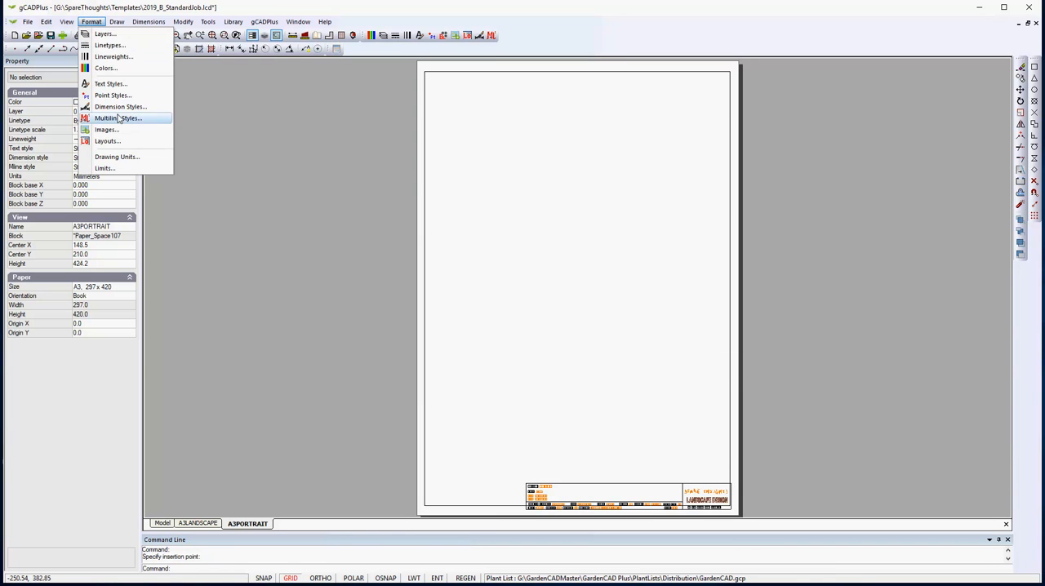
click(106, 141)
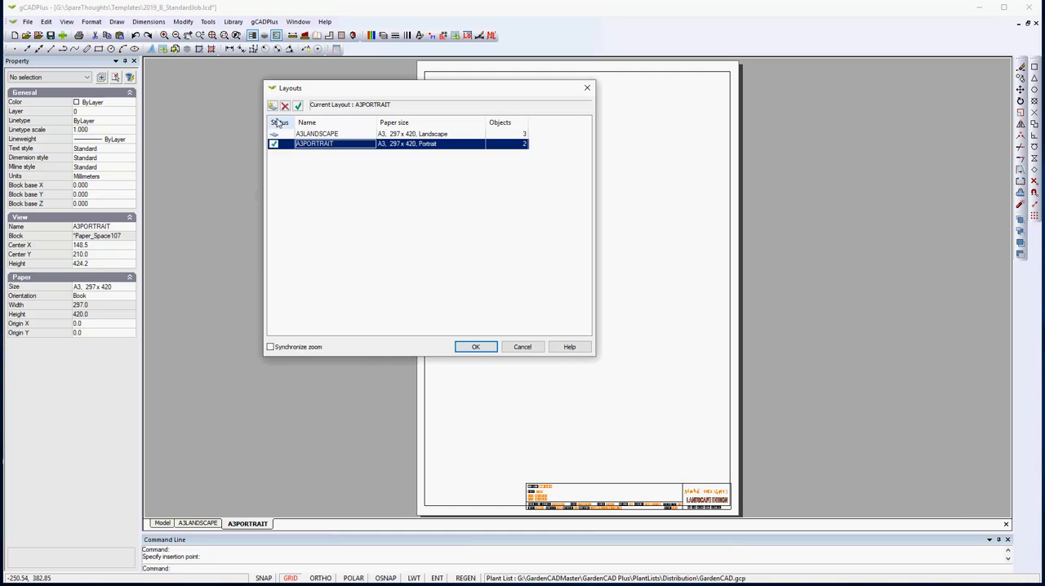
click(272, 106)
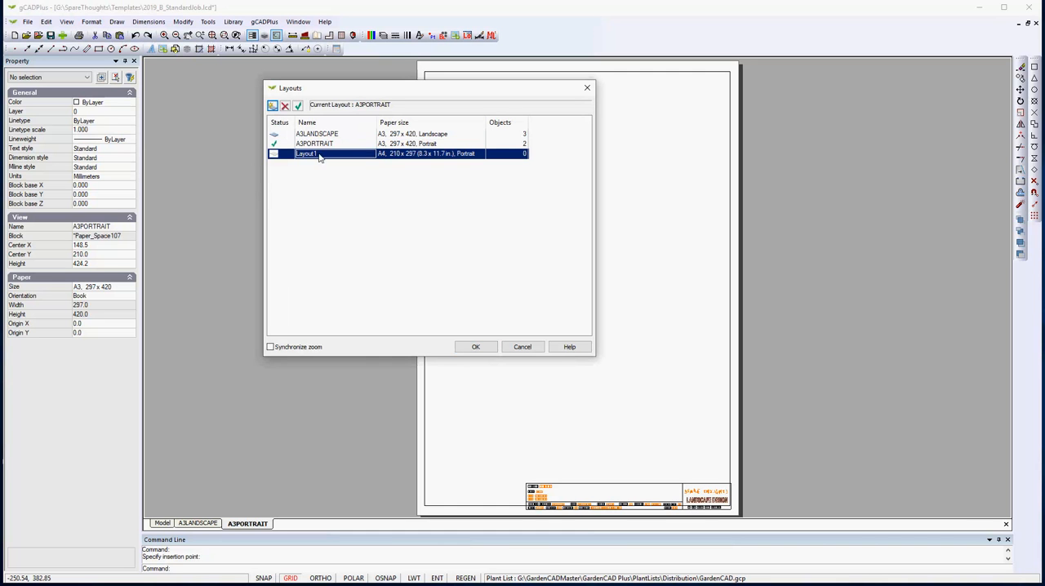
double_click(416, 156)
click(575, 258)
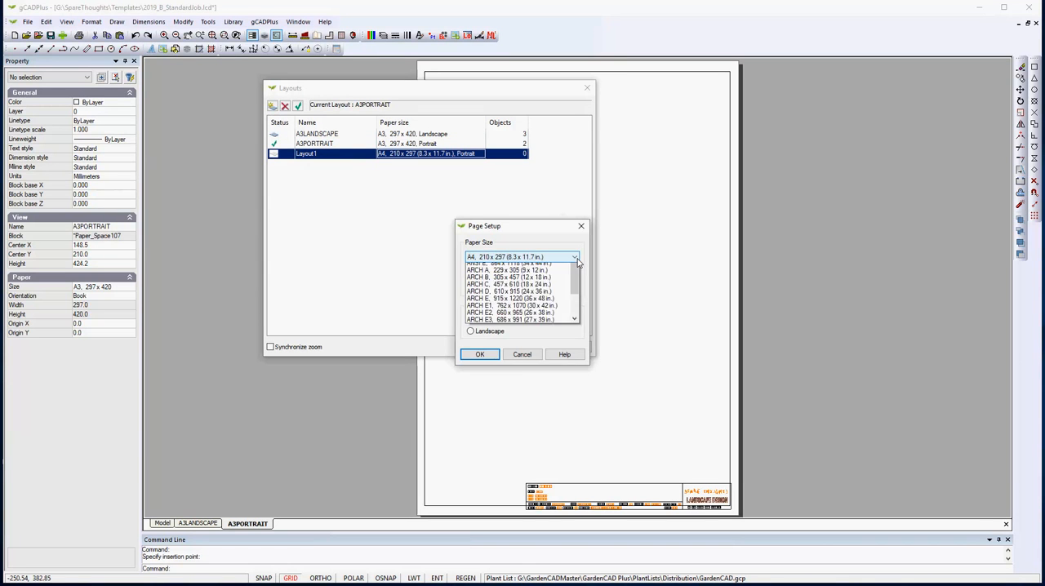
scroll(576, 304, up, 1)
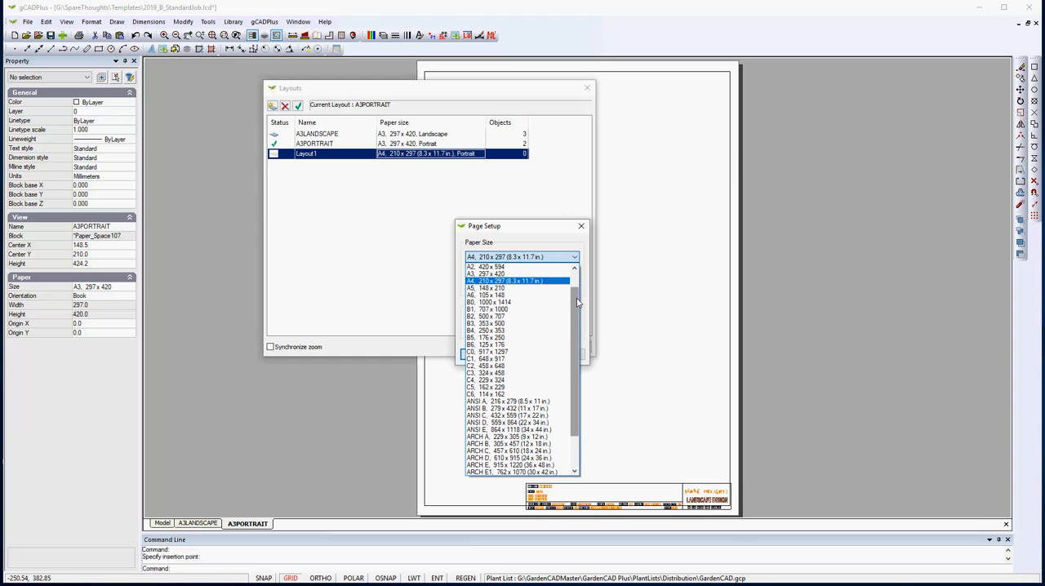
click(493, 267)
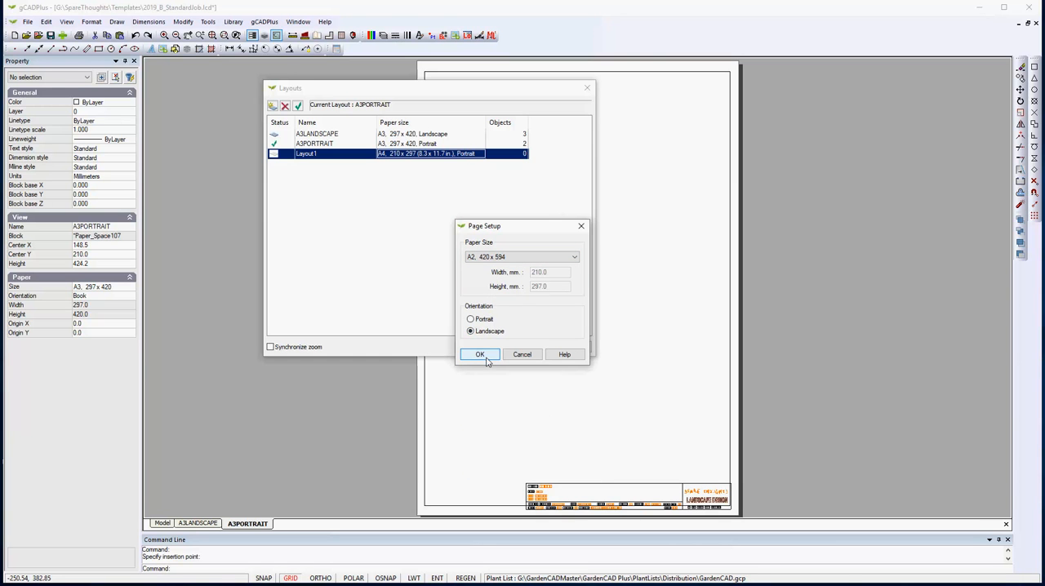
click(481, 355)
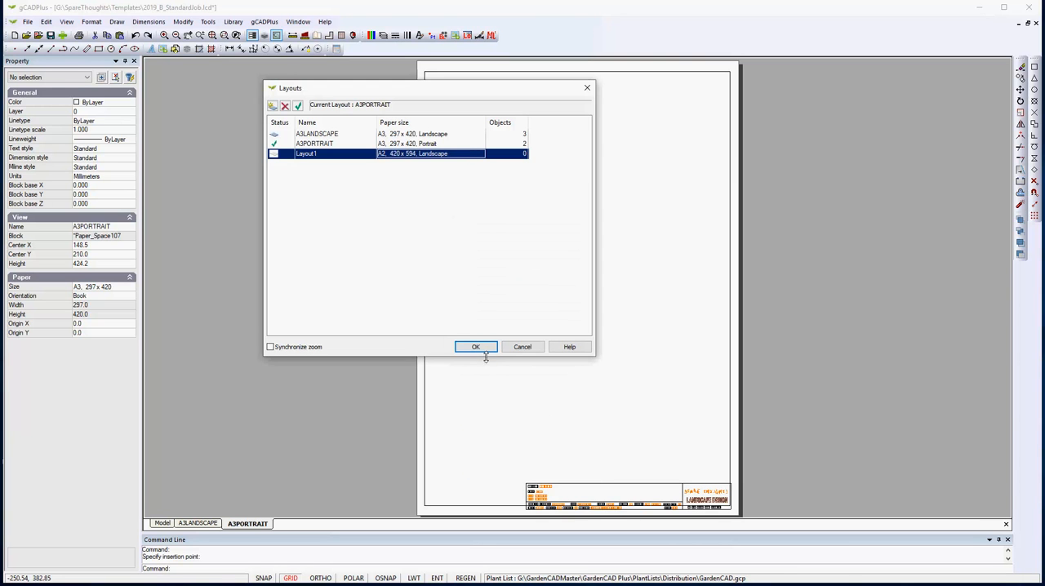
Name the new A2 layout A2LANDSCAPE and make it the current layout.
double_click(322, 155)
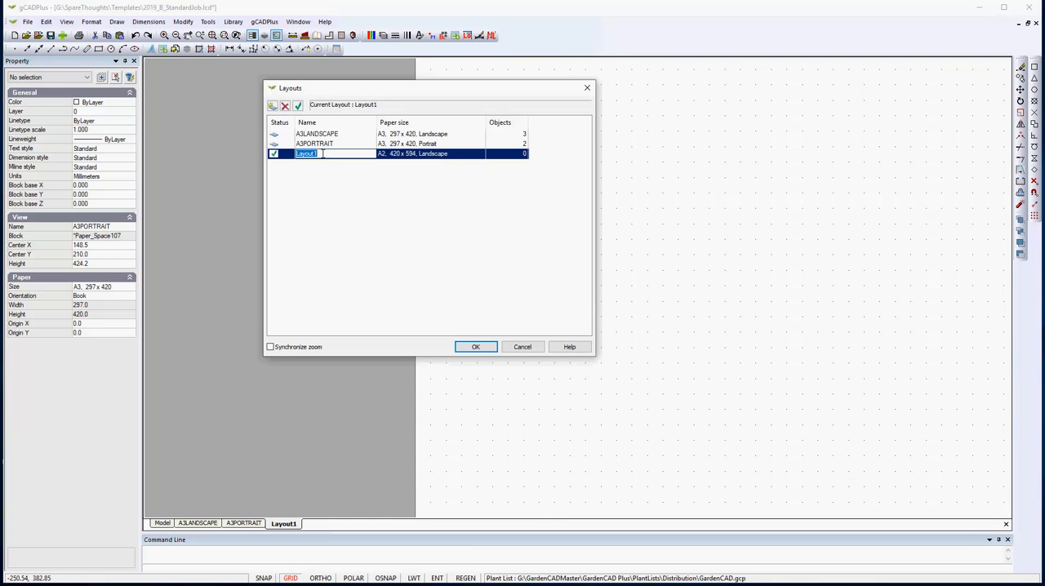
key(BackSpace)
double_click(322, 156)
click(476, 347)
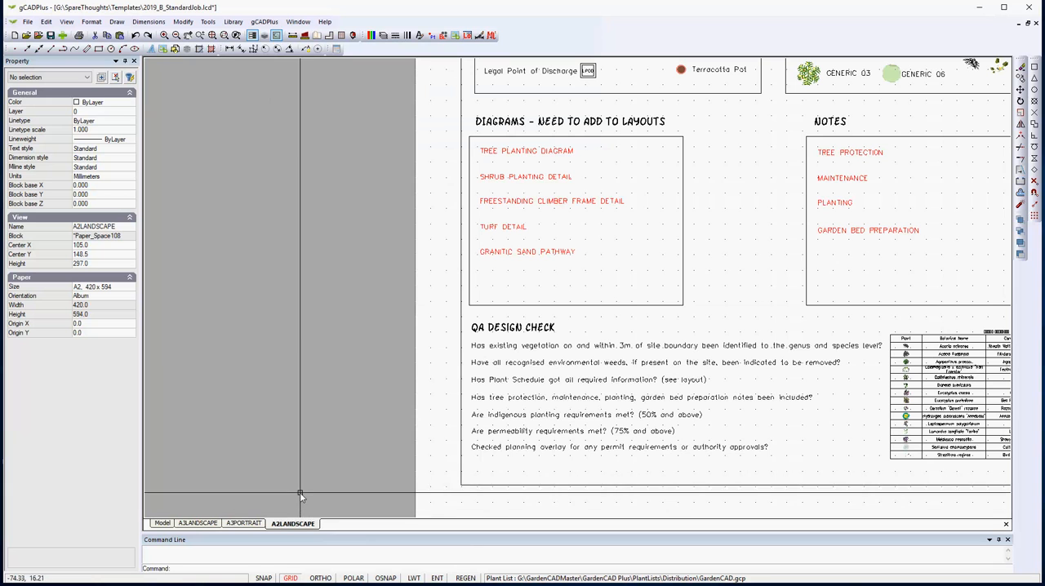
Draw a test circle in the empty model area left of the symbols and notes, and view it on the A3LANDSCAPE and A3PORTRAIT layouts.
click(163, 524)
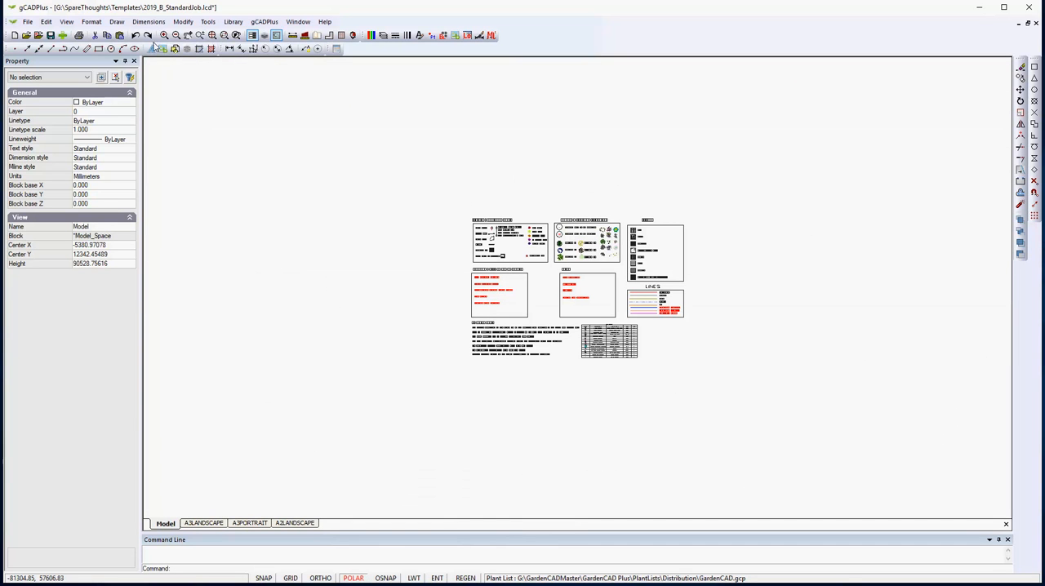
click(119, 23)
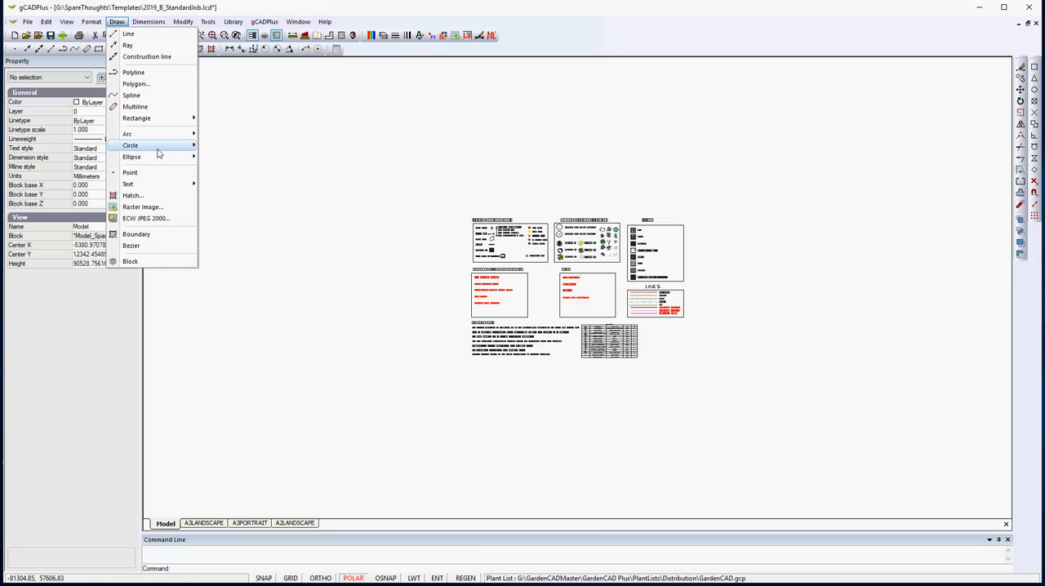
mouse_move(176, 147)
click(218, 147)
click(336, 287)
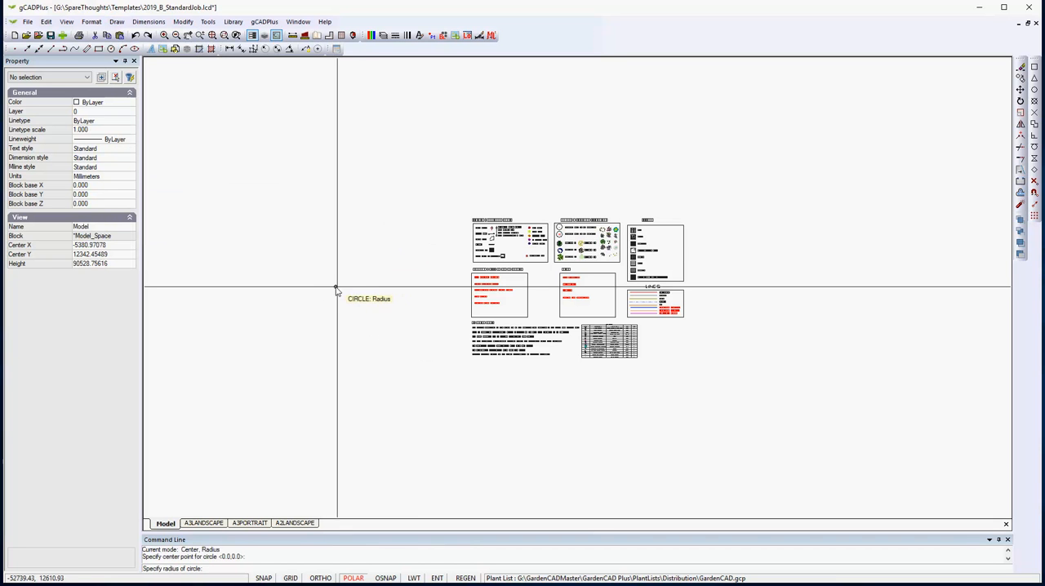
click(357, 290)
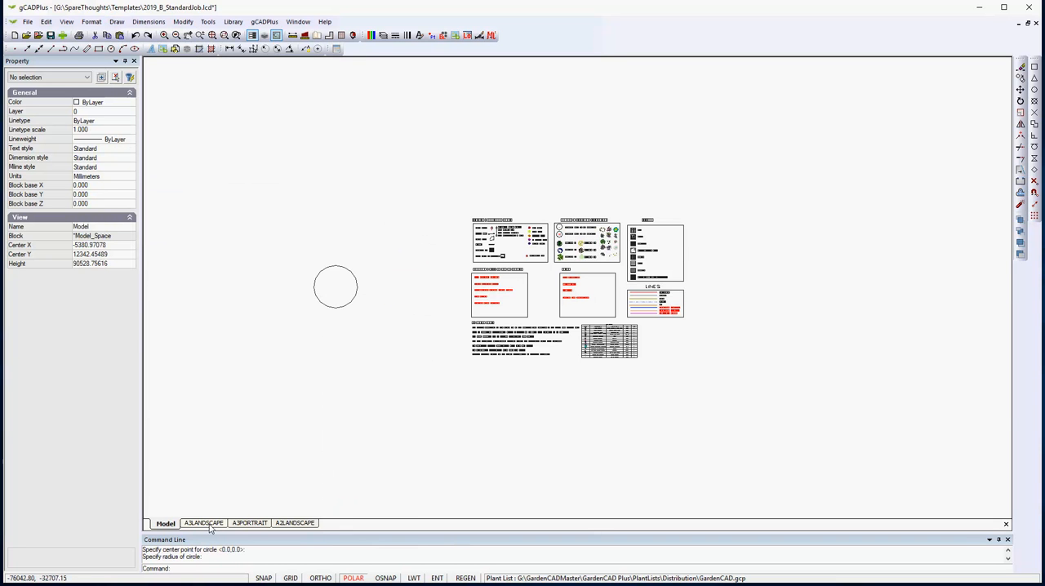
click(204, 523)
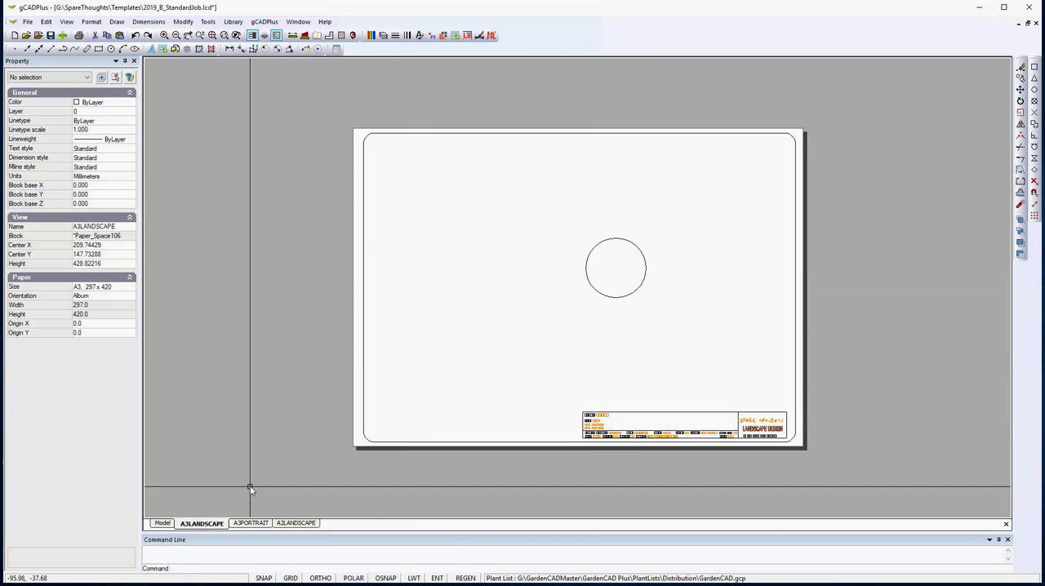
click(251, 522)
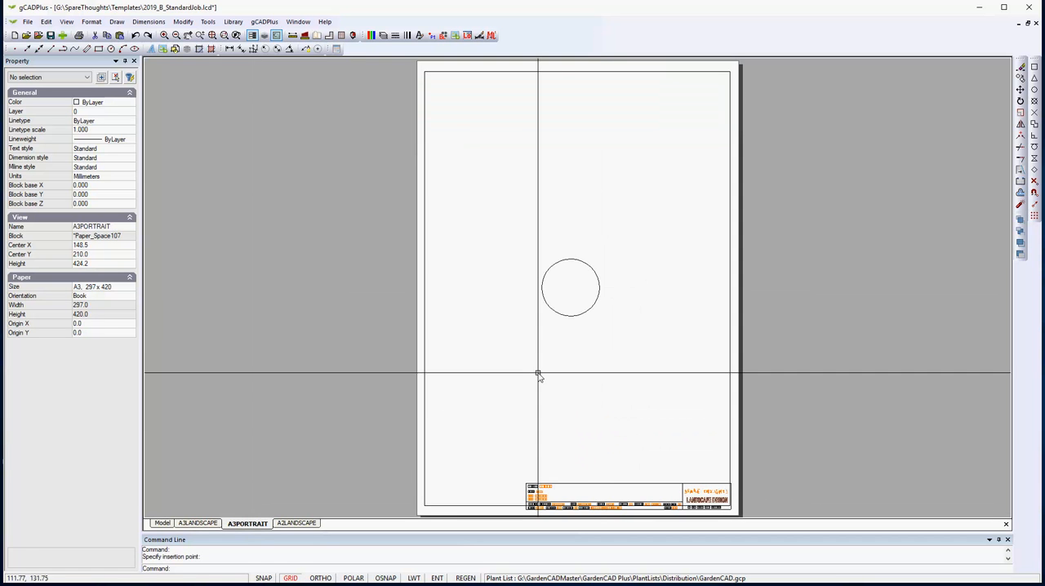
Move the A2LANDSCAPE viewport's frame off the symbols and notes so it centres on the circle in the model, and display it on the layout.
click(304, 523)
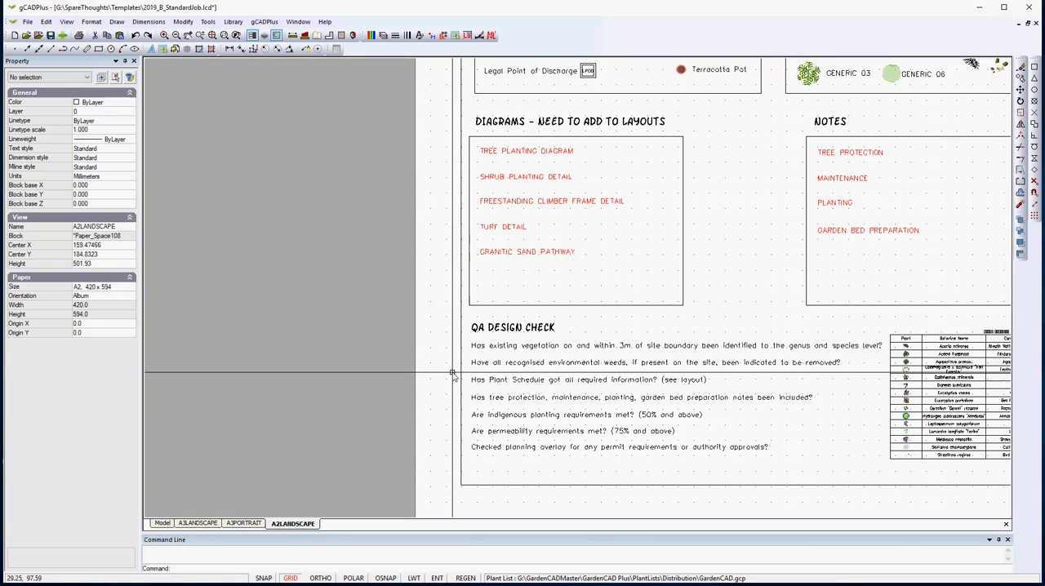
scroll(447, 378, down, 4)
double_click(594, 305)
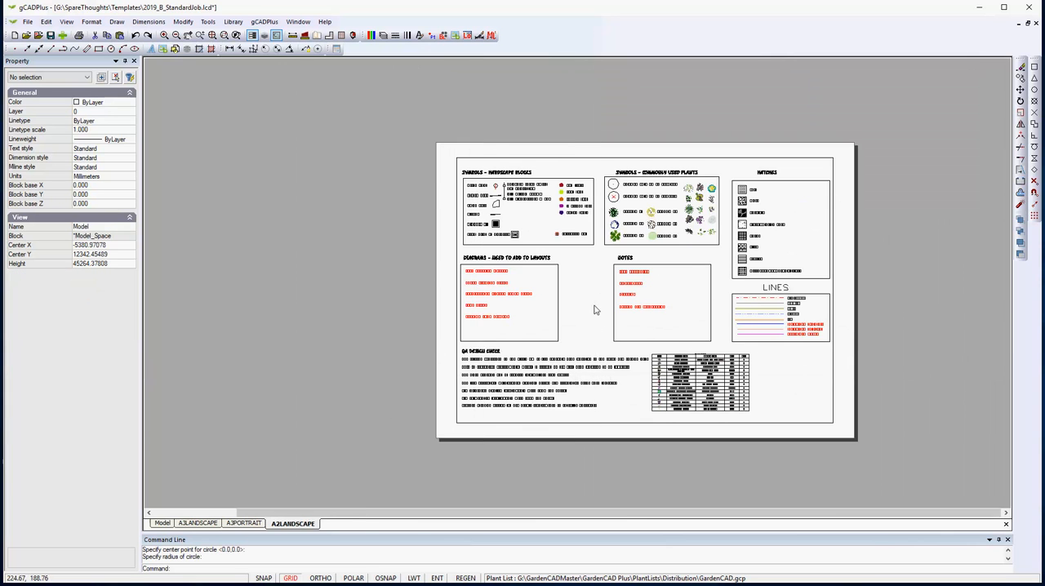
scroll(578, 317, down, 3)
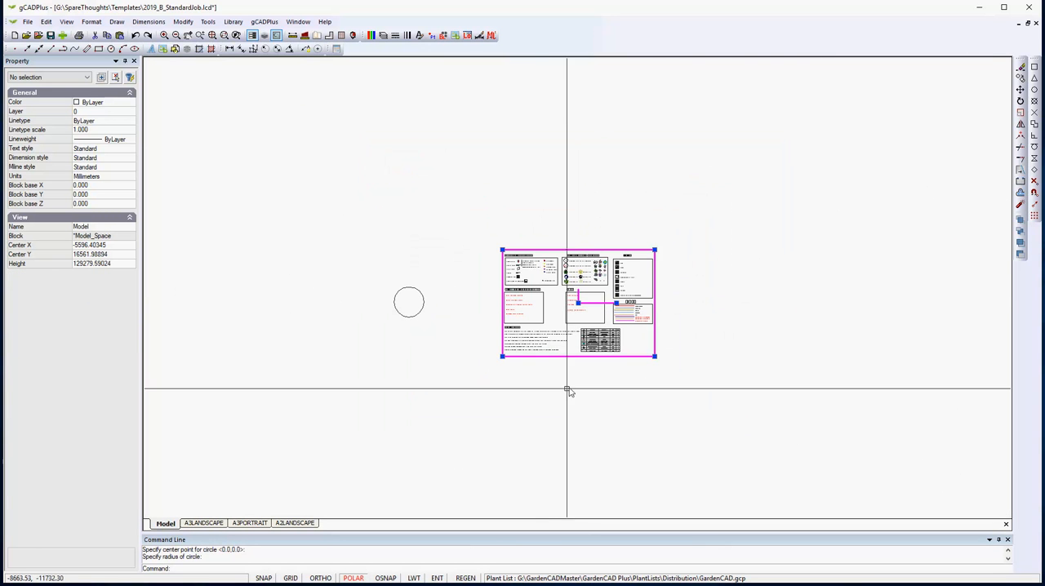
scroll(547, 405, down, 4)
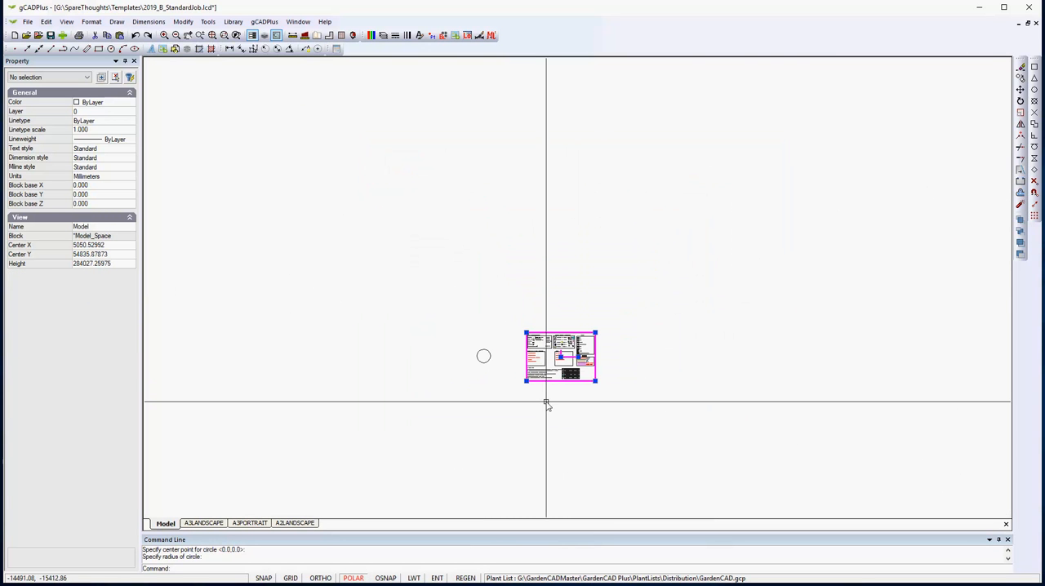
click(561, 357)
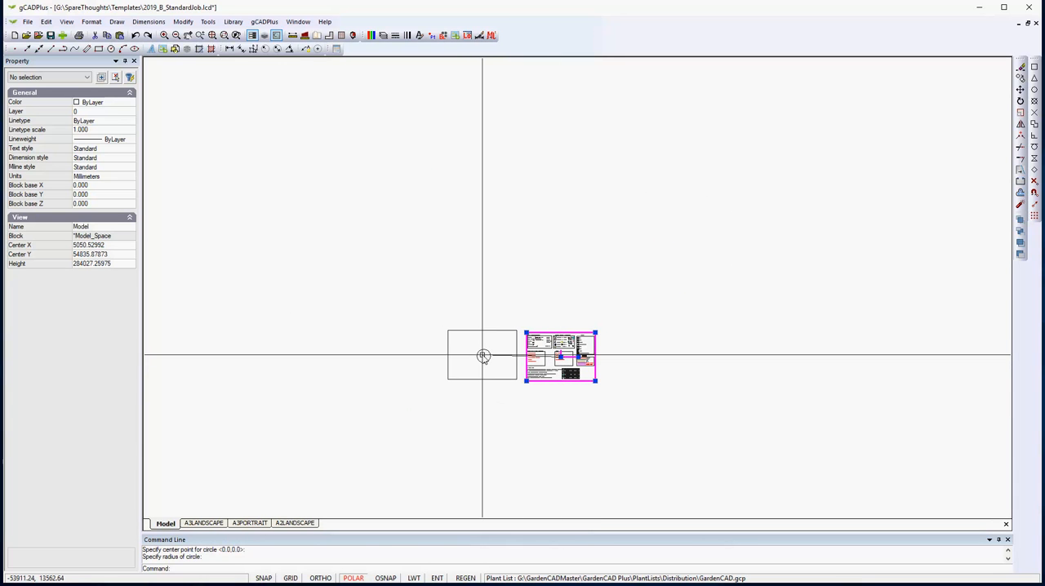
click(482, 355)
right_click(499, 343)
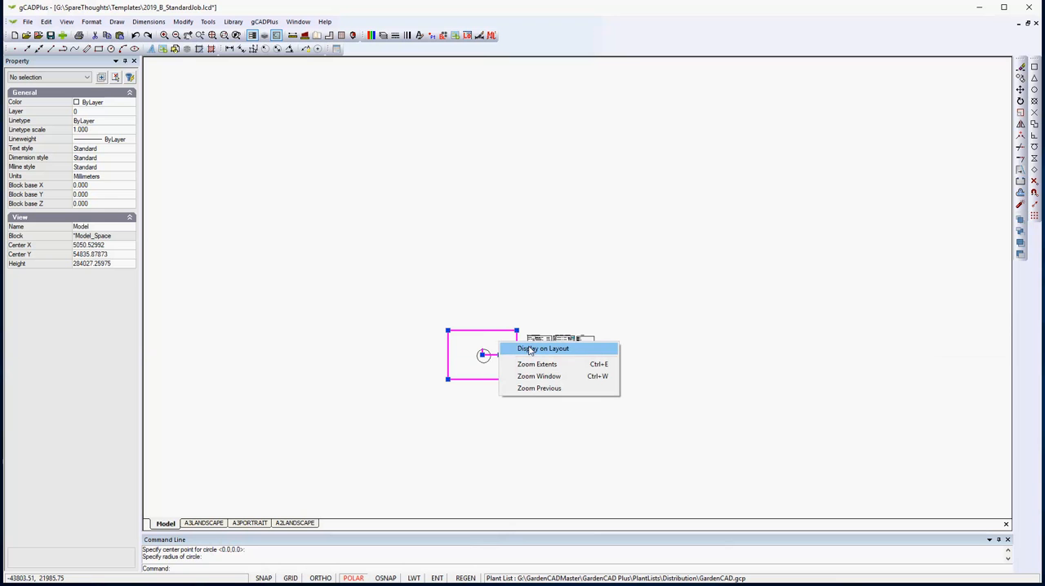
click(526, 352)
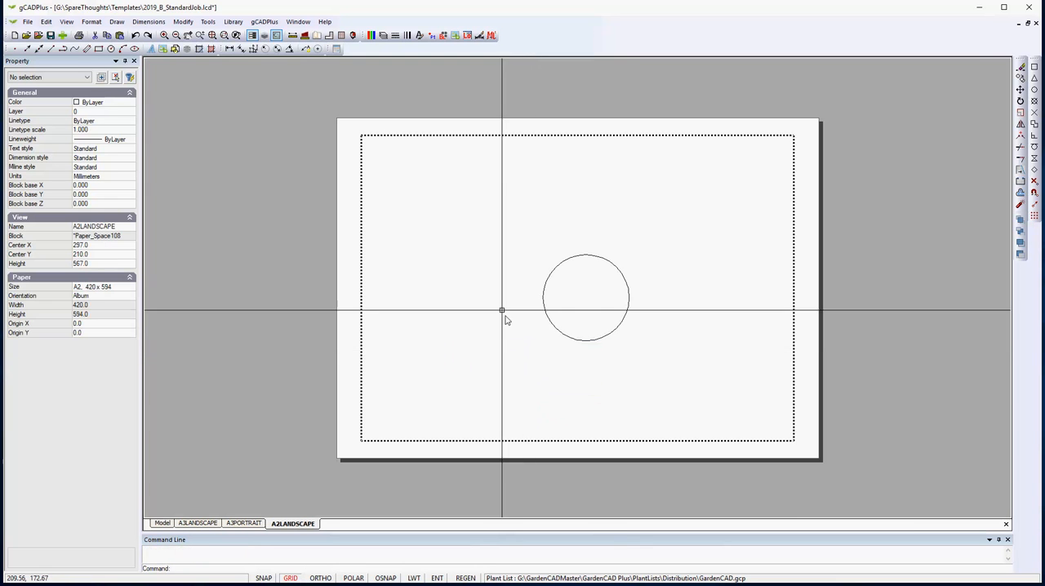
Delete the test circle from the model and return to the A2LANDSCAPE layout.
click(163, 525)
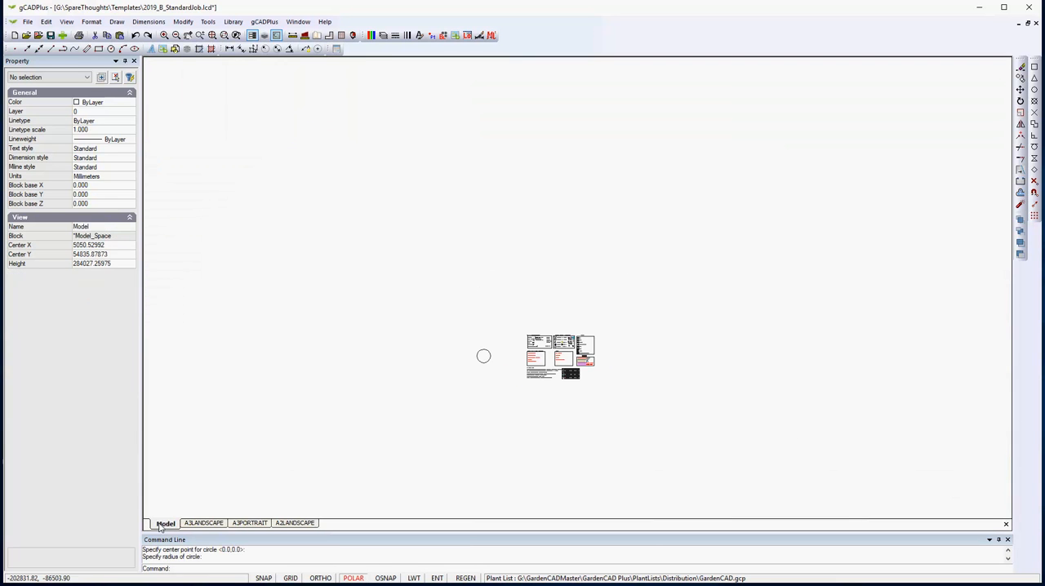
click(486, 358)
key(Escape)
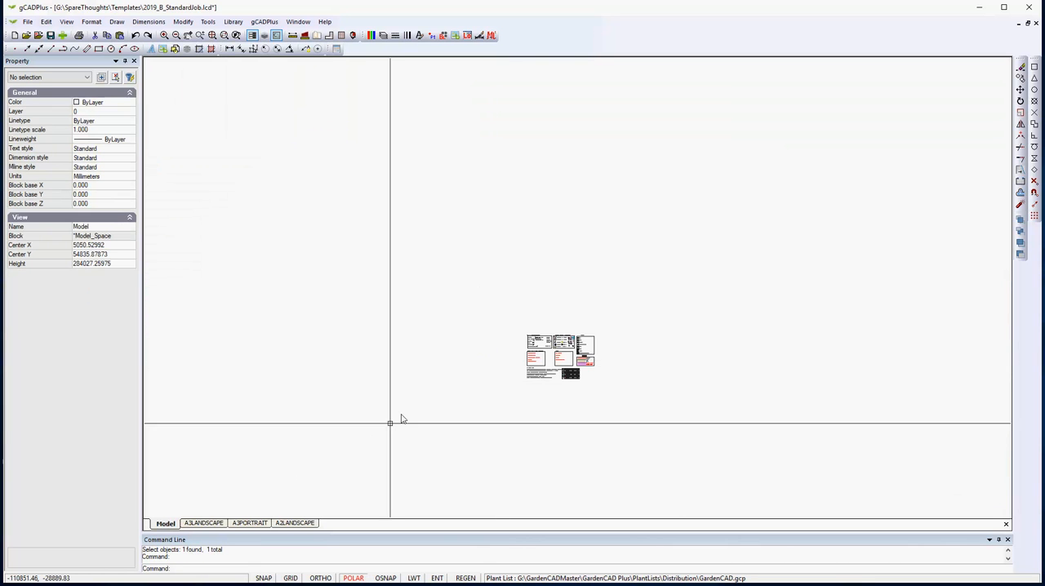
click(305, 524)
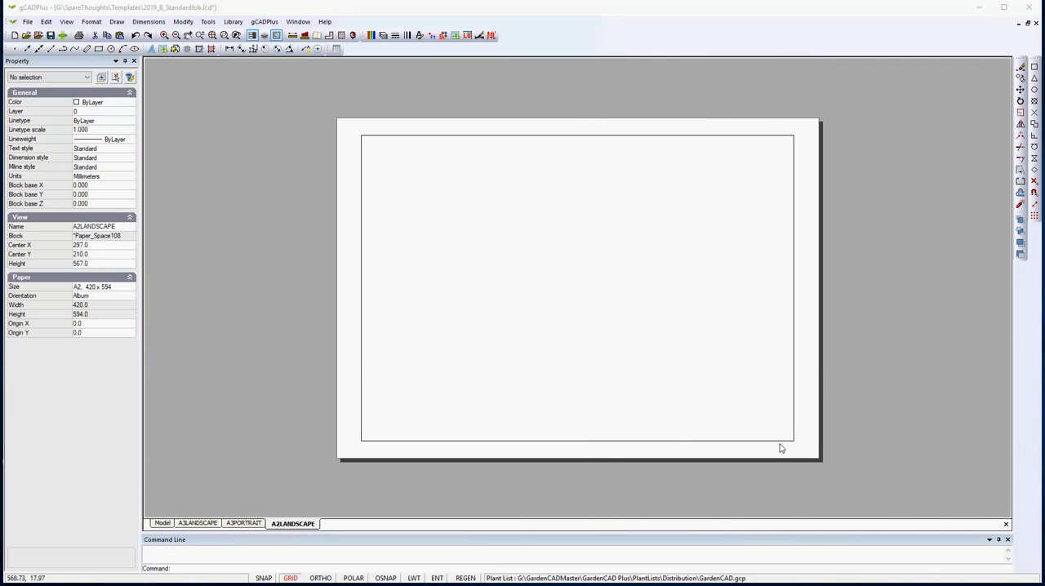
key(super+e)
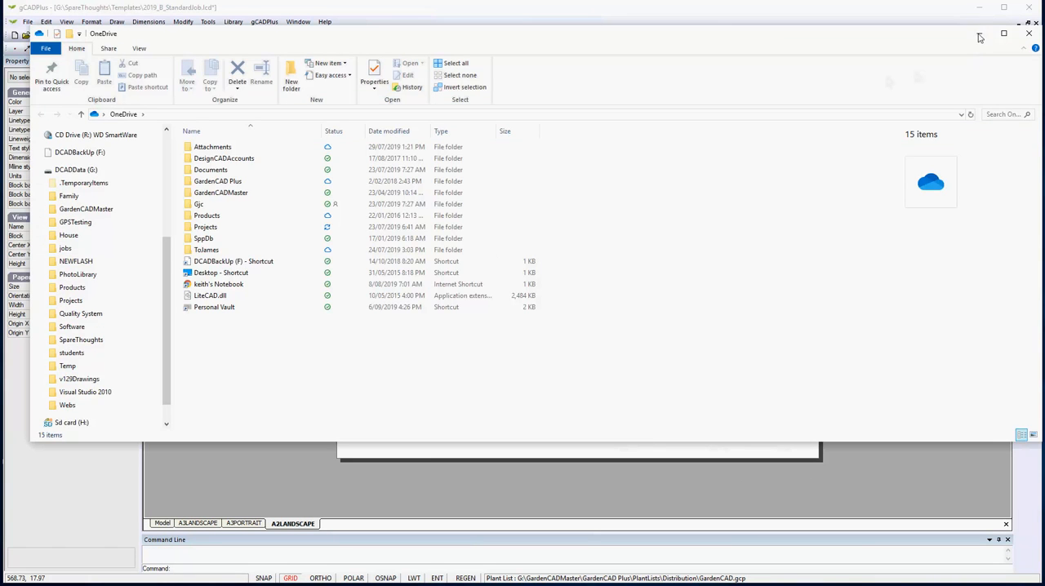
click(979, 36)
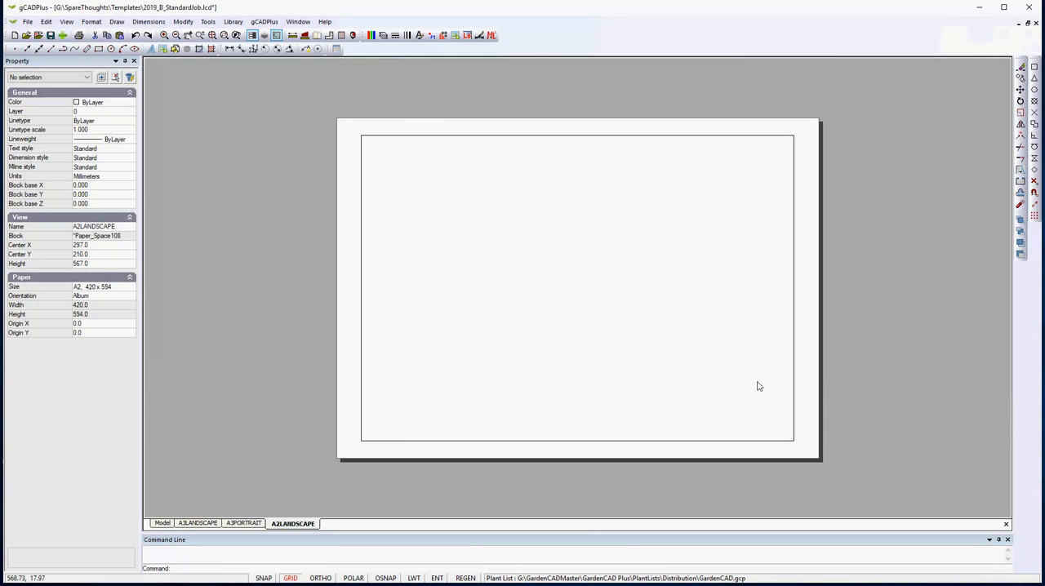